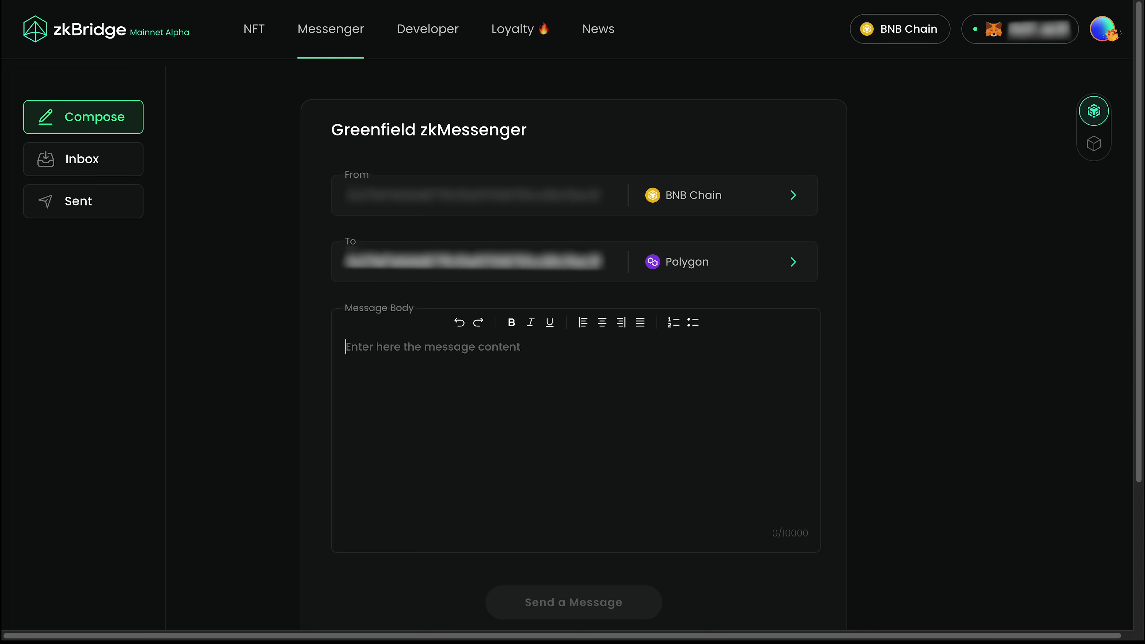
Enter "See you next time" as the message body and format all of it bold, italic and underlined.
{"action": "type", "text": "See you next time"}
{"action": "key", "text": "ctrl+a"}
{"action": "left_click", "coordinate": [511, 323]}
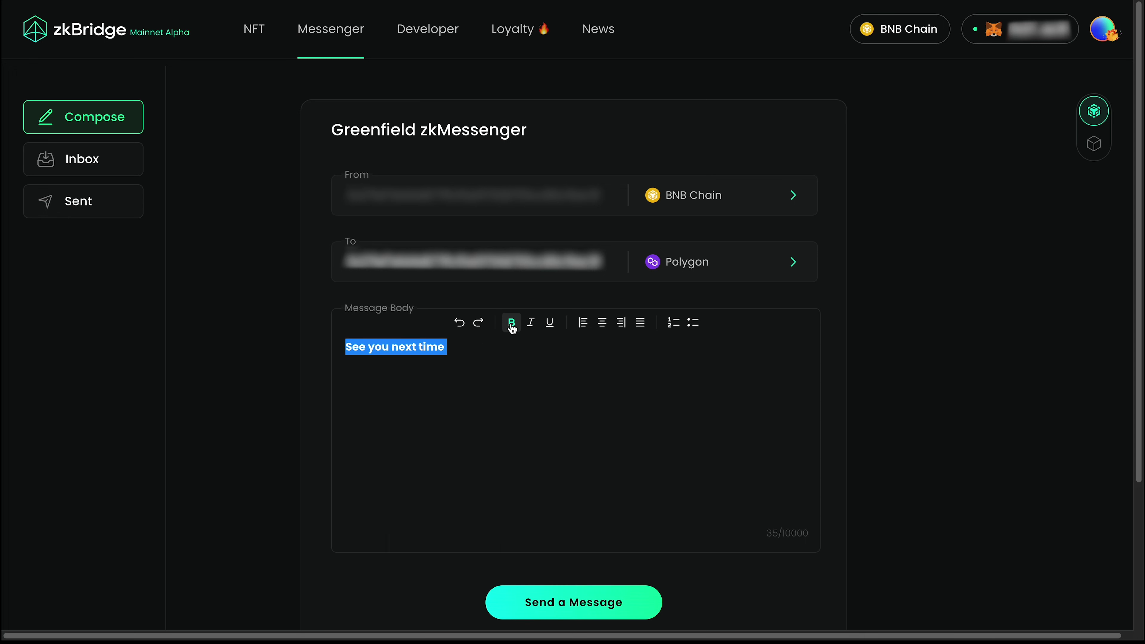
{"action": "left_click", "coordinate": [531, 323]}
{"action": "left_click", "coordinate": [549, 323]}
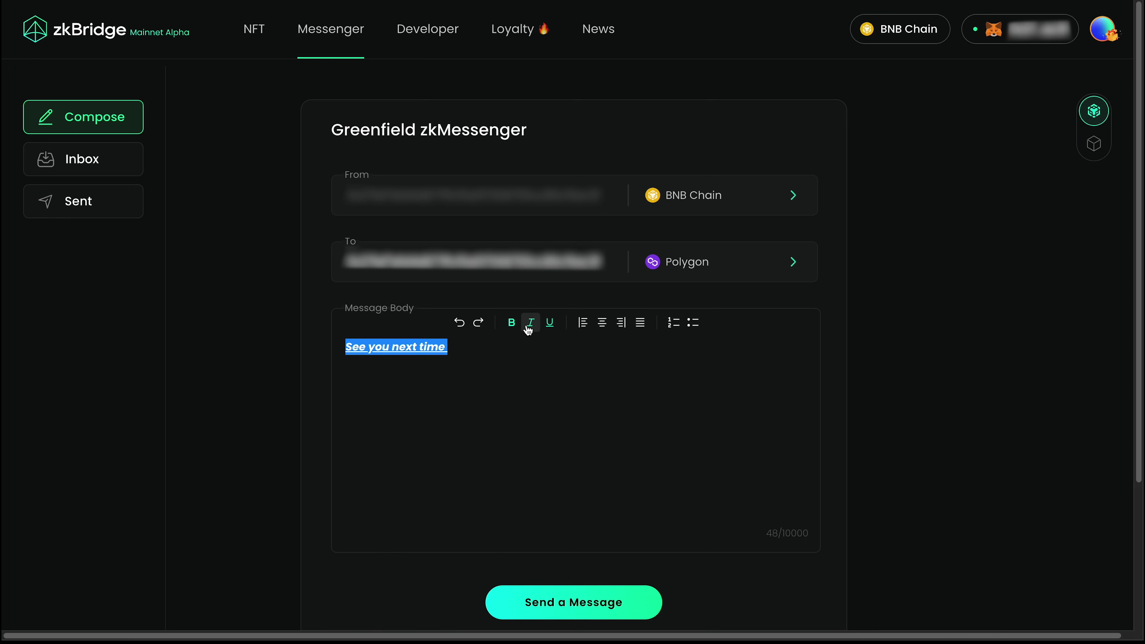
Send the formatted message from BNB Chain to Polygon and open the sent messages.
{"action": "left_click", "coordinate": [526, 356]}
{"action": "left_click", "coordinate": [560, 622]}
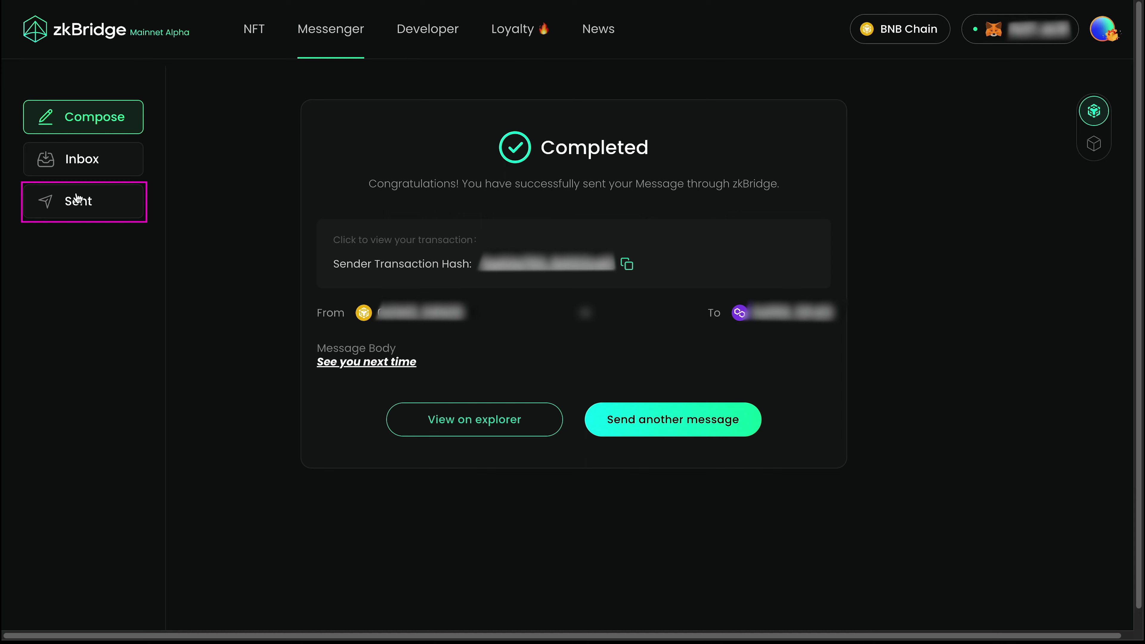
{"action": "left_click", "coordinate": [65, 204]}
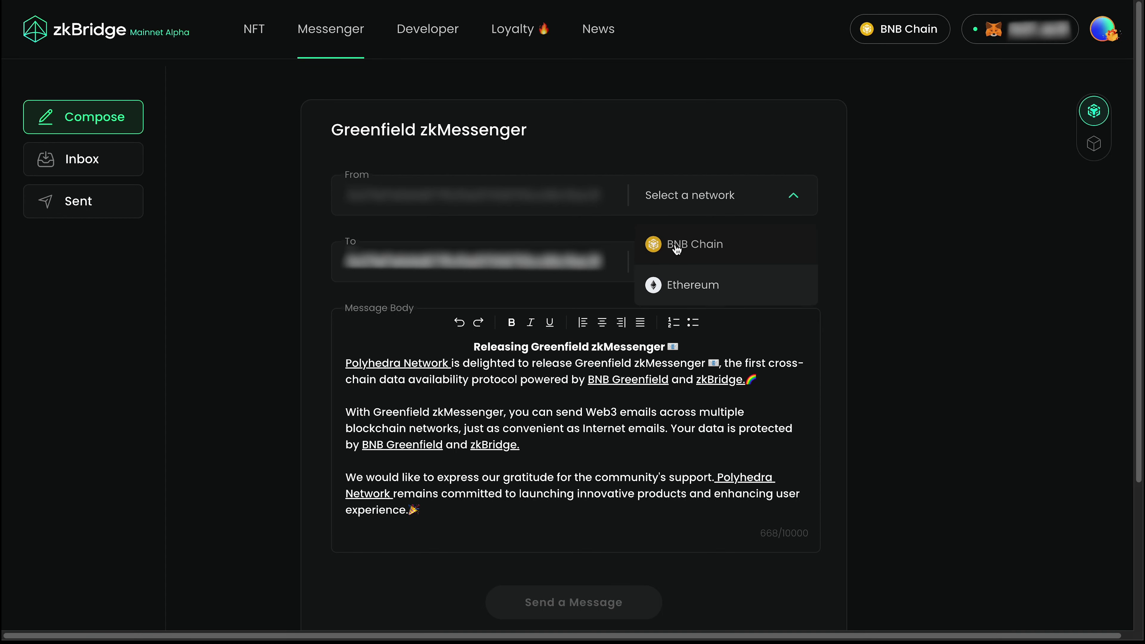
Send the prefilled "Releasing Greenfield zkMessenger" message from BNB Chain to Combo Network and open the sent messages.
{"action": "left_click", "coordinate": [674, 244]}
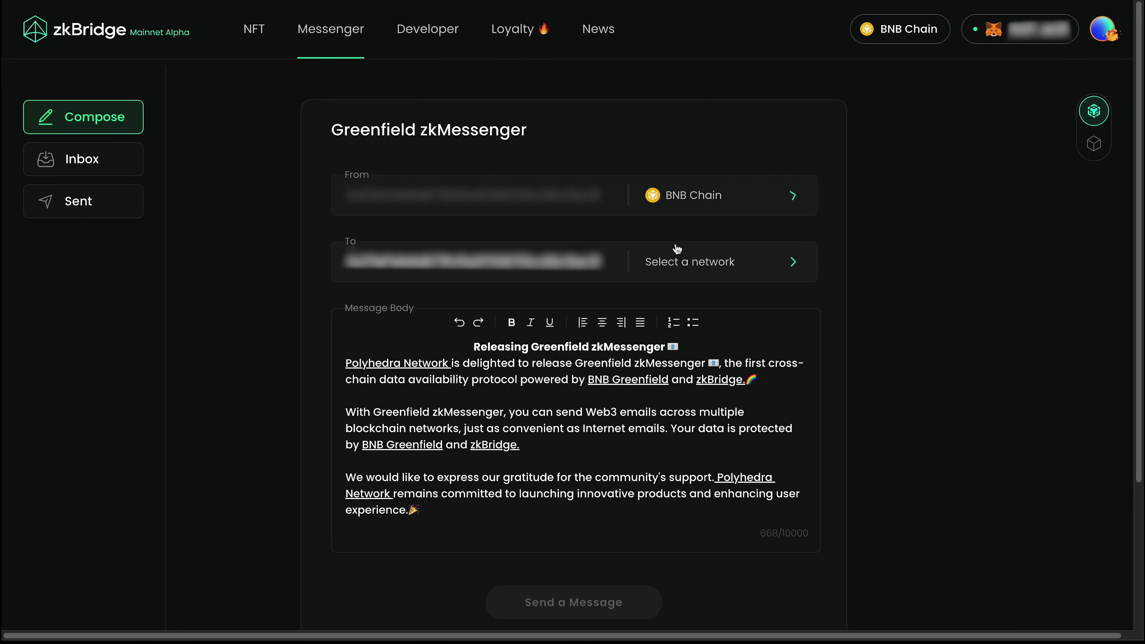
{"action": "left_click", "coordinate": [672, 277]}
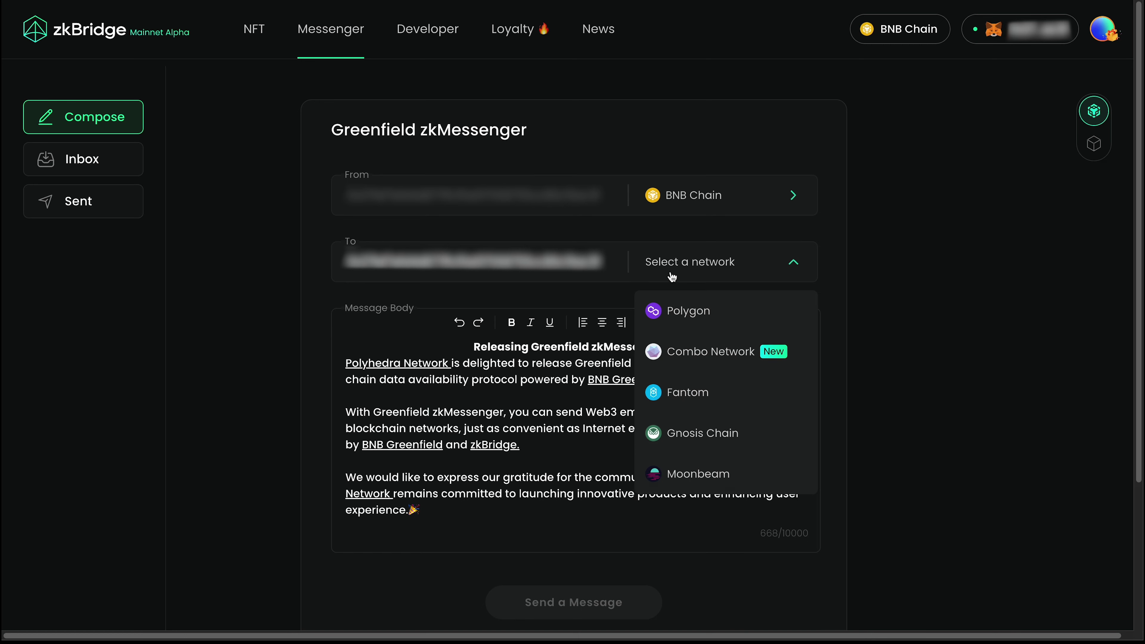
{"action": "left_click", "coordinate": [659, 354]}
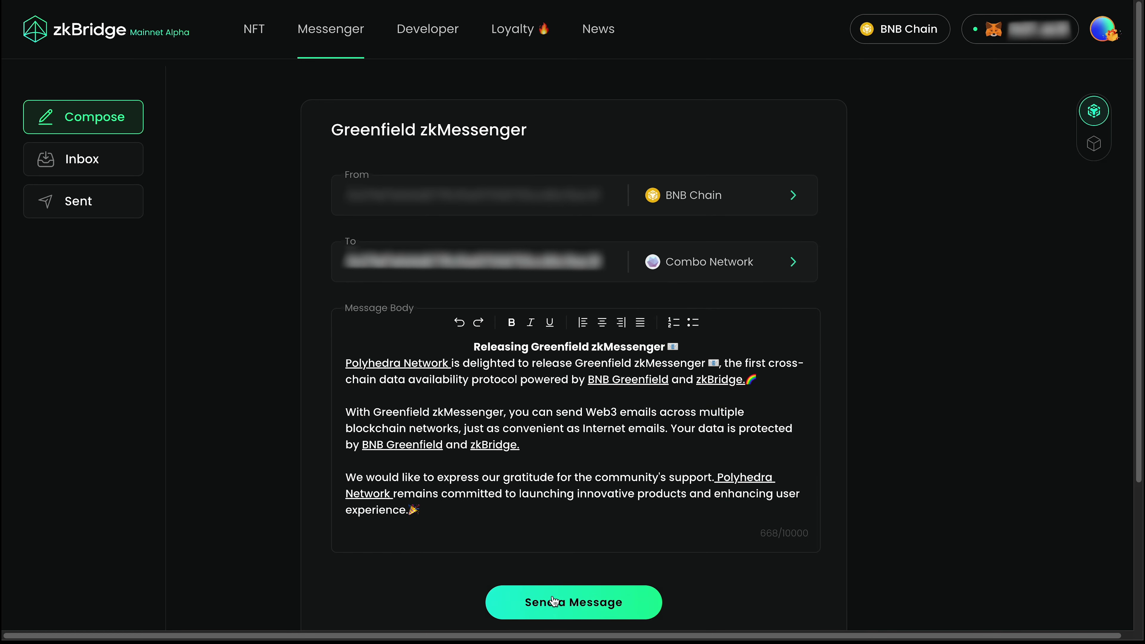
{"action": "left_click", "coordinate": [555, 609]}
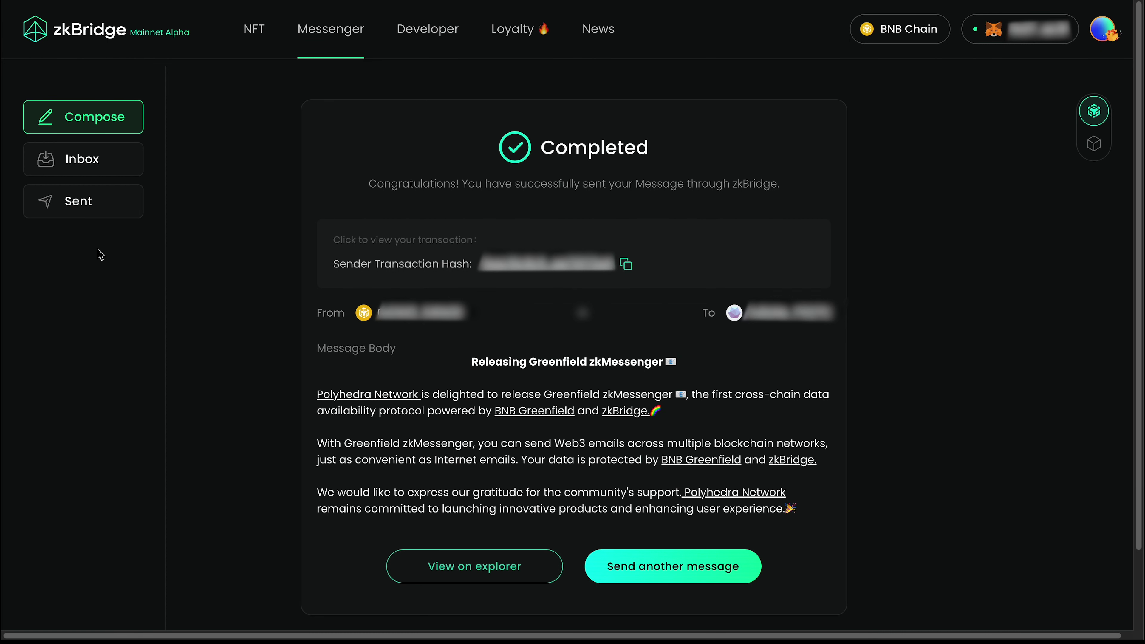
{"action": "left_click", "coordinate": [76, 211]}
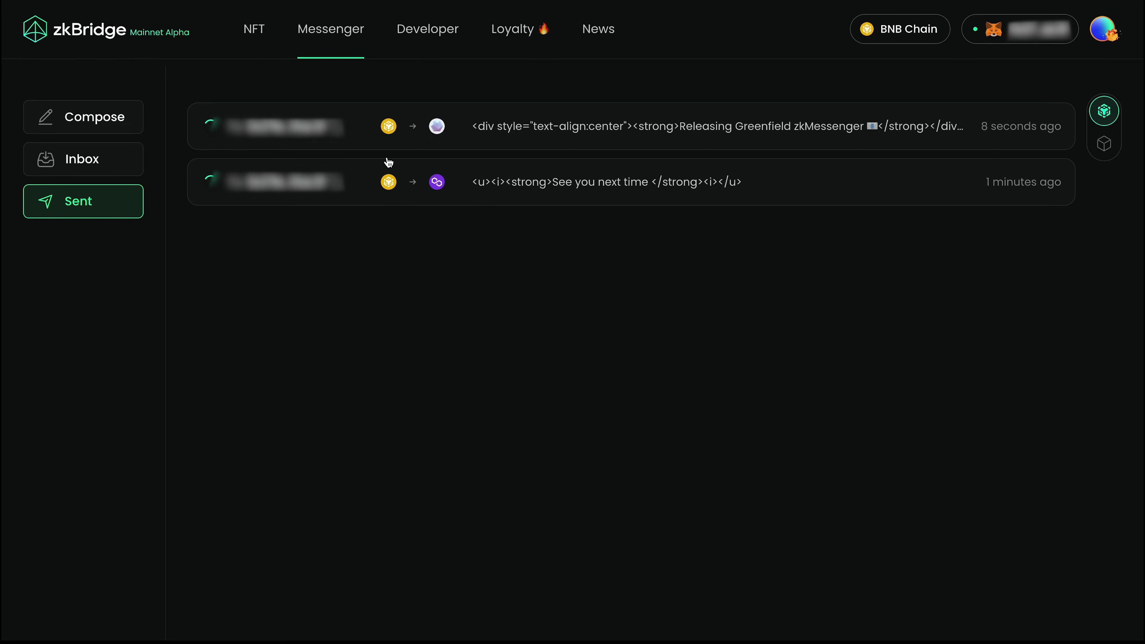
Switch message composing to Direct Message mode and choose BNB Chain as the sender network.
{"action": "left_click", "coordinate": [84, 127]}
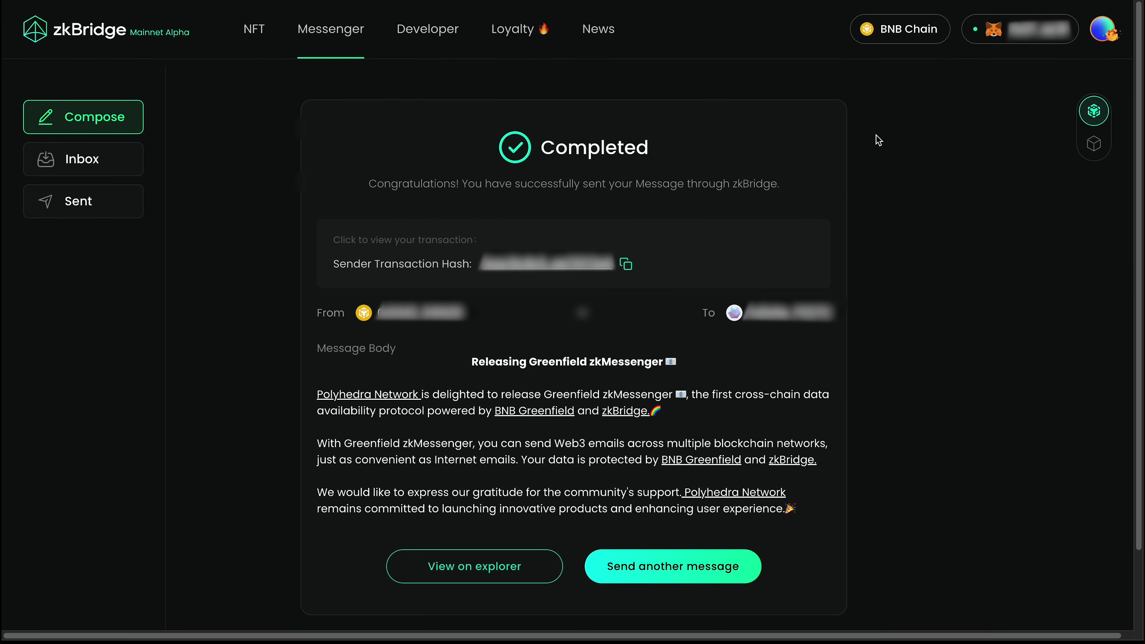
{"action": "left_click", "coordinate": [1093, 144]}
{"action": "left_click", "coordinate": [677, 193]}
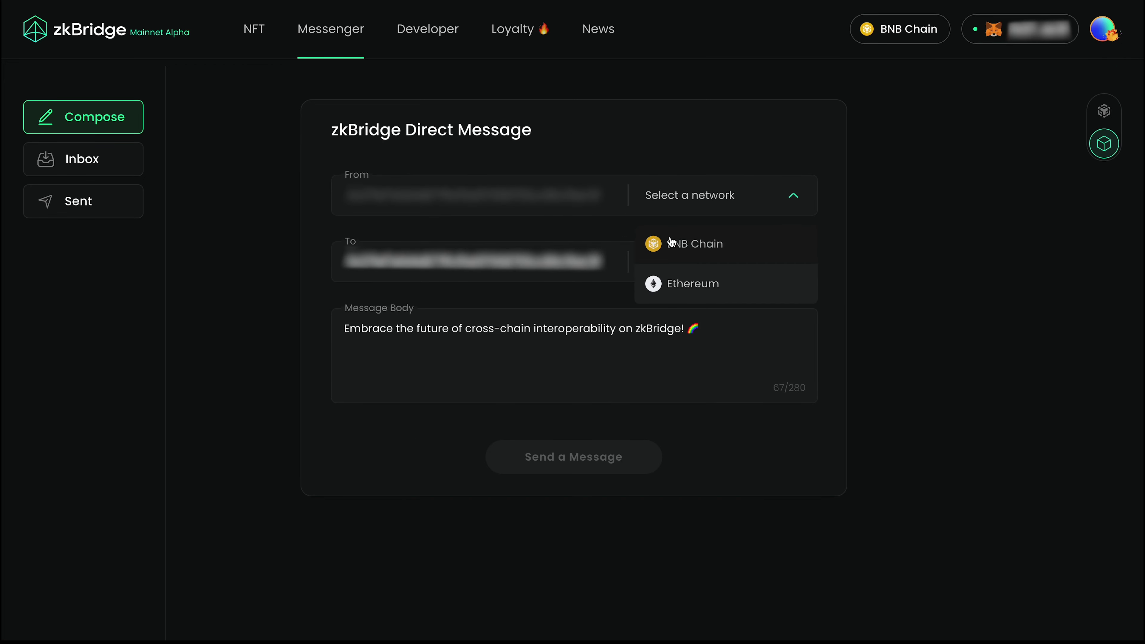
{"action": "left_click", "coordinate": [672, 240]}
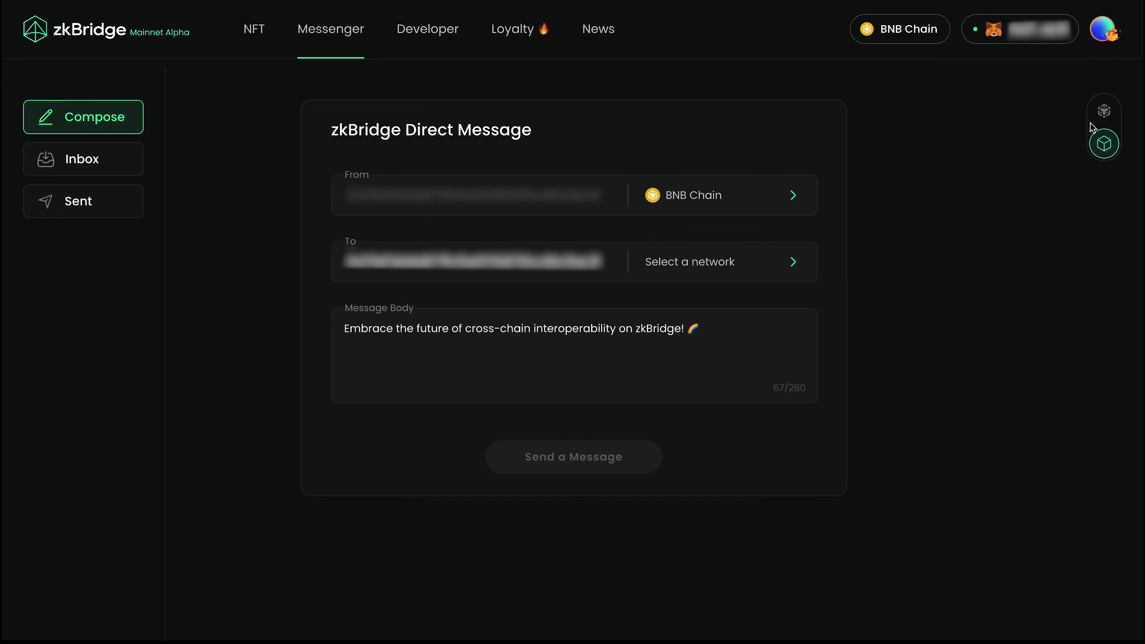
{"action": "mouse_move", "coordinate": [1104, 112]}
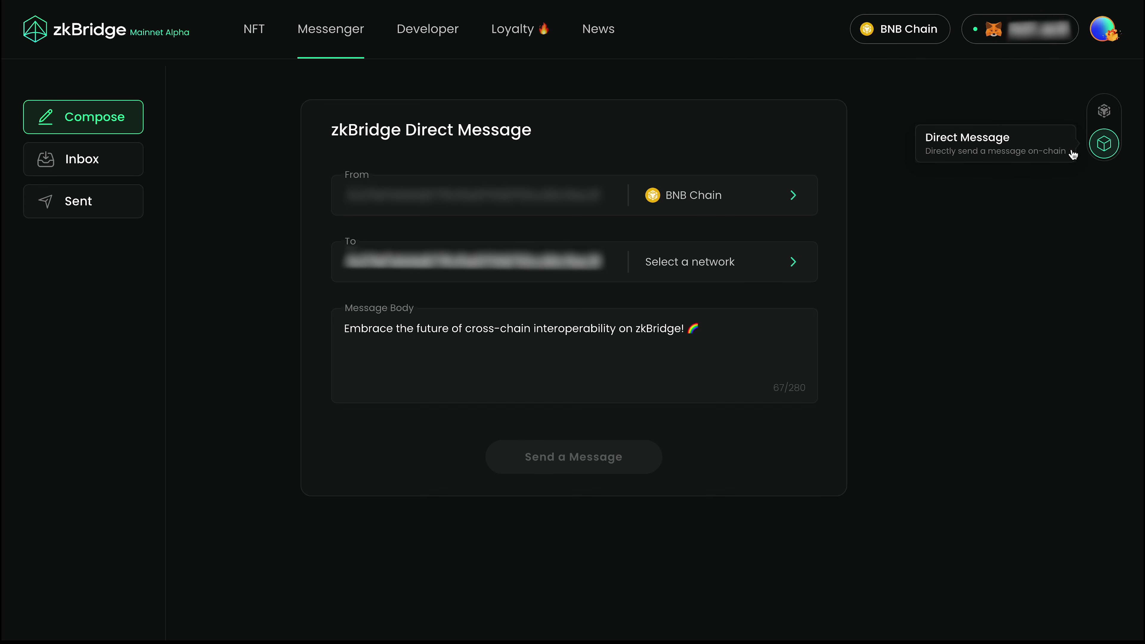
Send the direct message "Have a nice week" to a pasted recipient wallet address on Fantom.
{"action": "left_click", "coordinate": [690, 262]}
{"action": "left_click", "coordinate": [692, 396]}
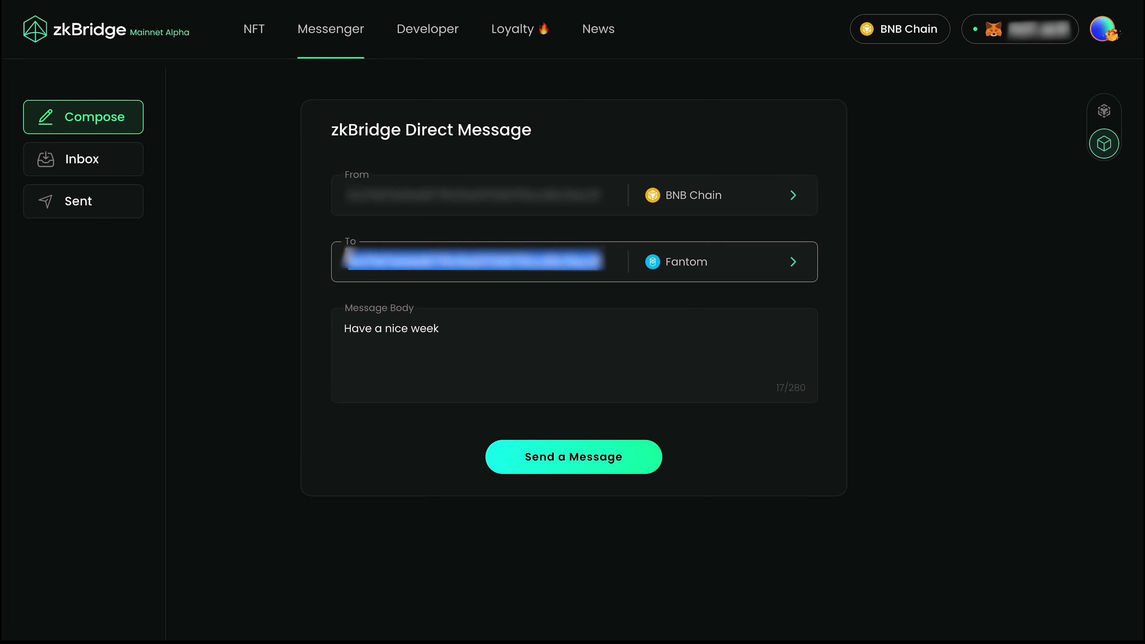
{"action": "key", "text": "BackSpace"}
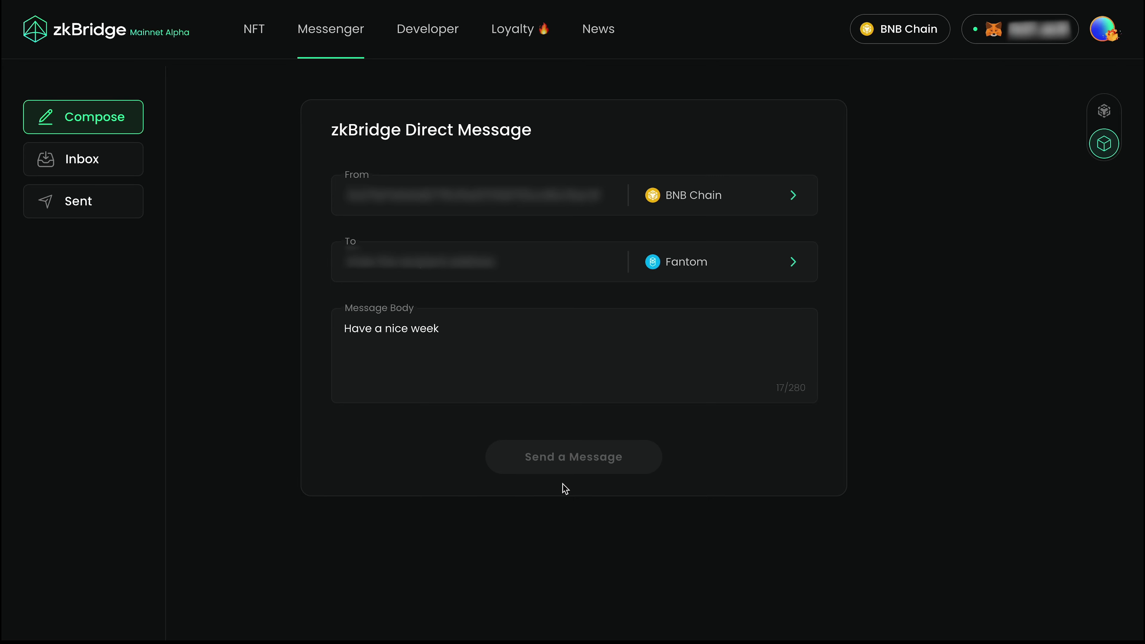
{"action": "key", "text": "ctrl+v"}
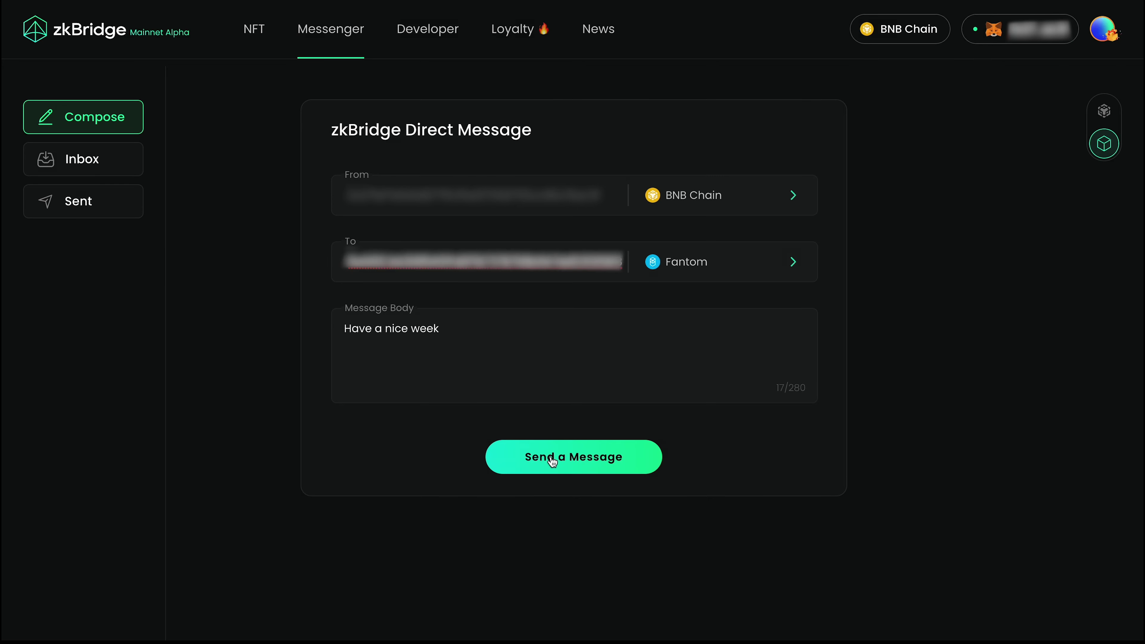
{"action": "left_click", "coordinate": [556, 457]}
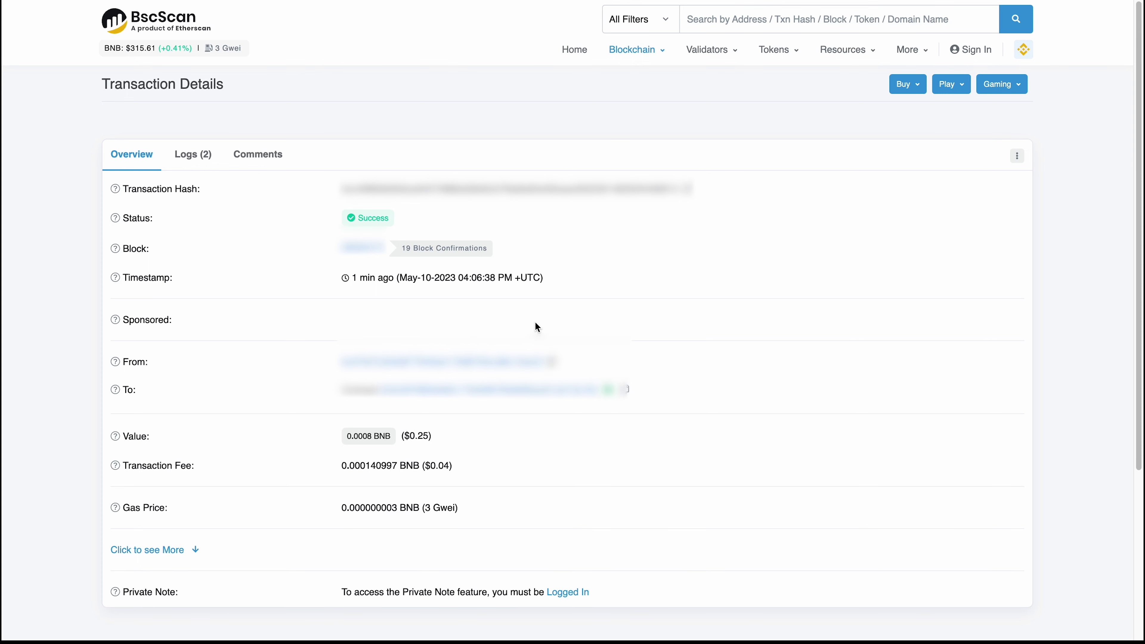
Check the transaction fee and the transferred value in the BscScan transaction details.
{"action": "left_click_drag", "start_coordinate": [453, 467], "coordinate": [418, 468]}
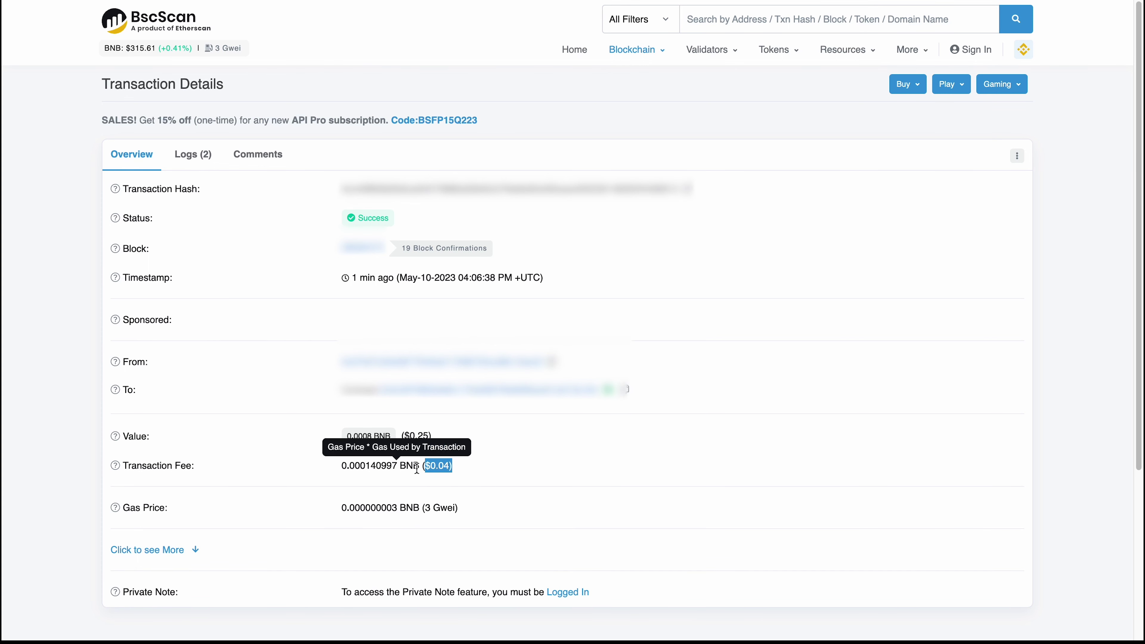
{"action": "left_click", "coordinate": [429, 435]}
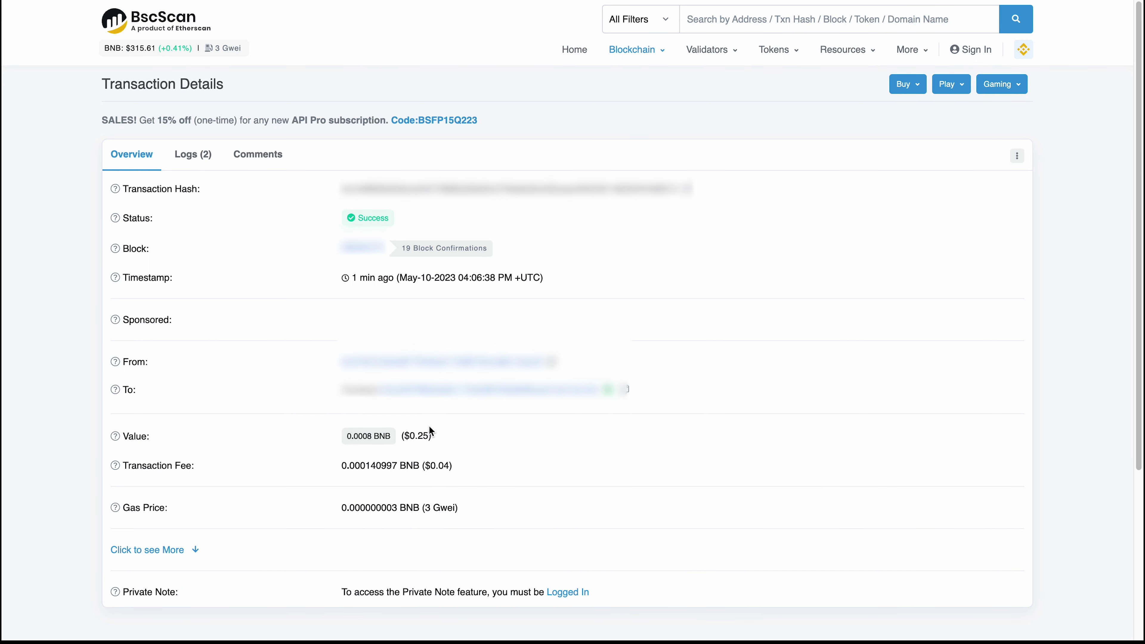
{"action": "left_click_drag", "start_coordinate": [435, 436], "coordinate": [408, 436]}
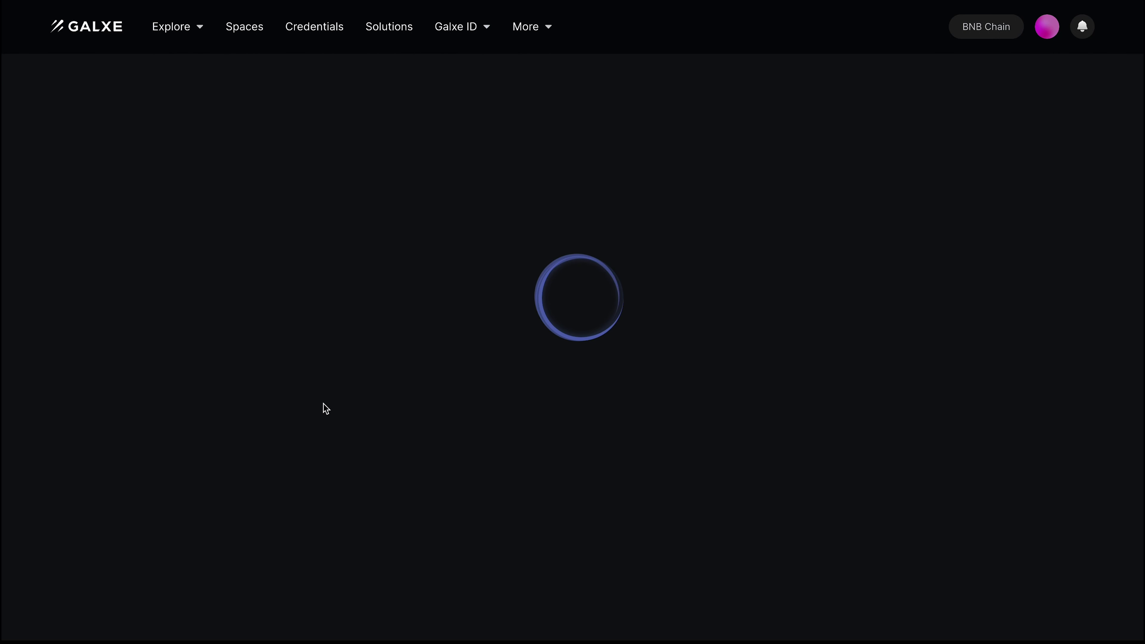
Open the May Greenfield zkMessenger campaign on Galxe and verify its zkMessenger user and tweet retweeter credentials.
{"action": "scroll", "coordinate": [326, 408], "scroll_direction": "down", "scroll_amount": 10}
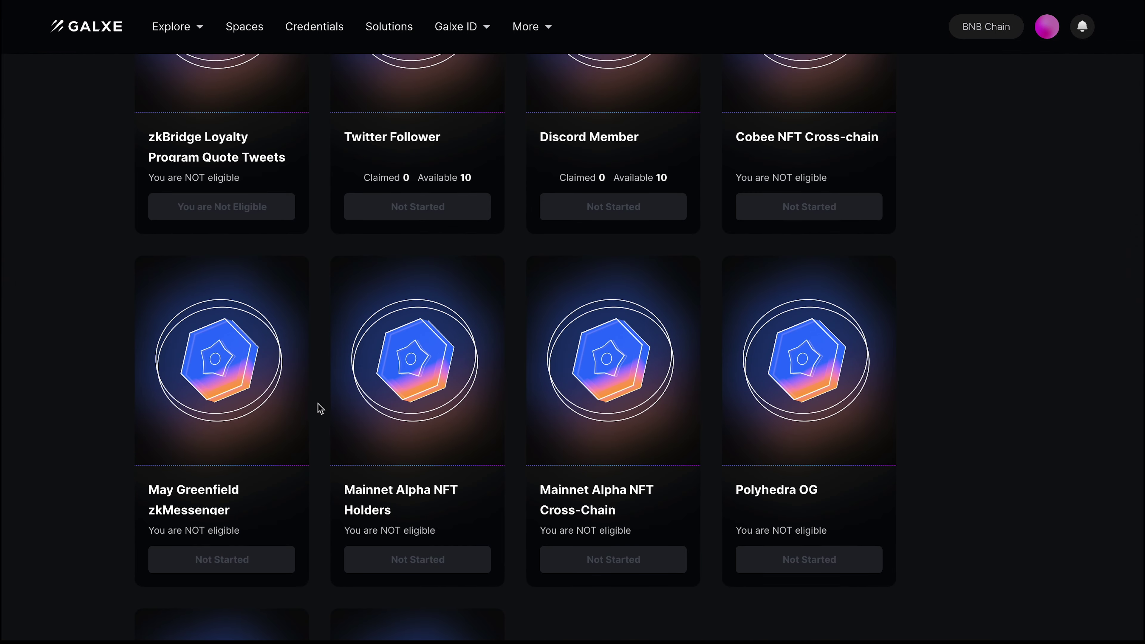
{"action": "left_click", "coordinate": [217, 471]}
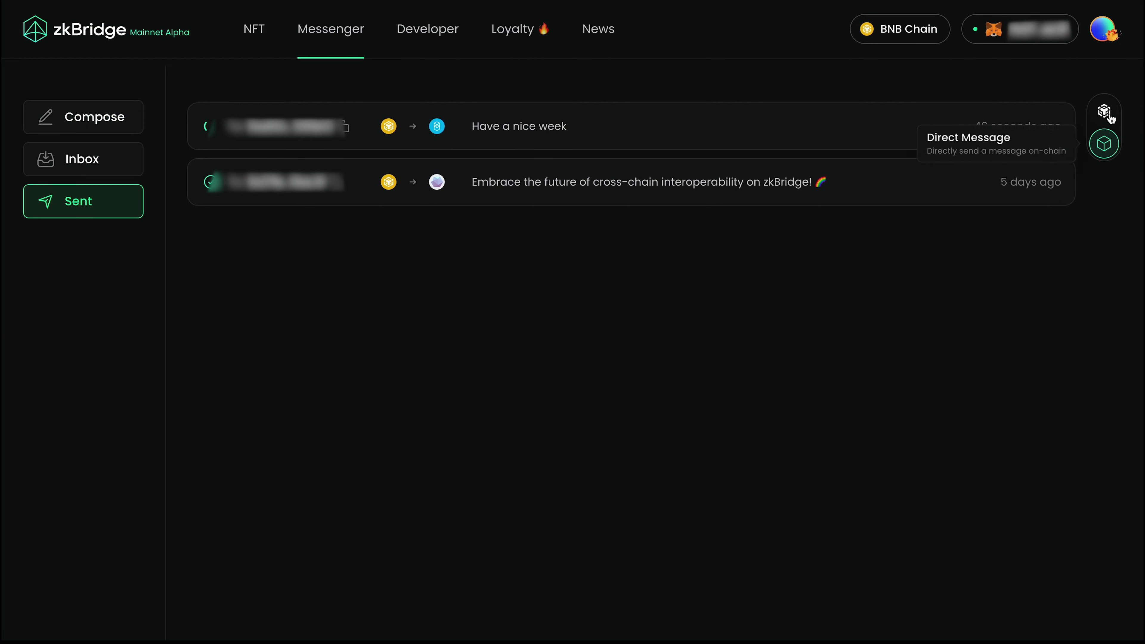
{"action": "left_click", "coordinate": [1110, 118]}
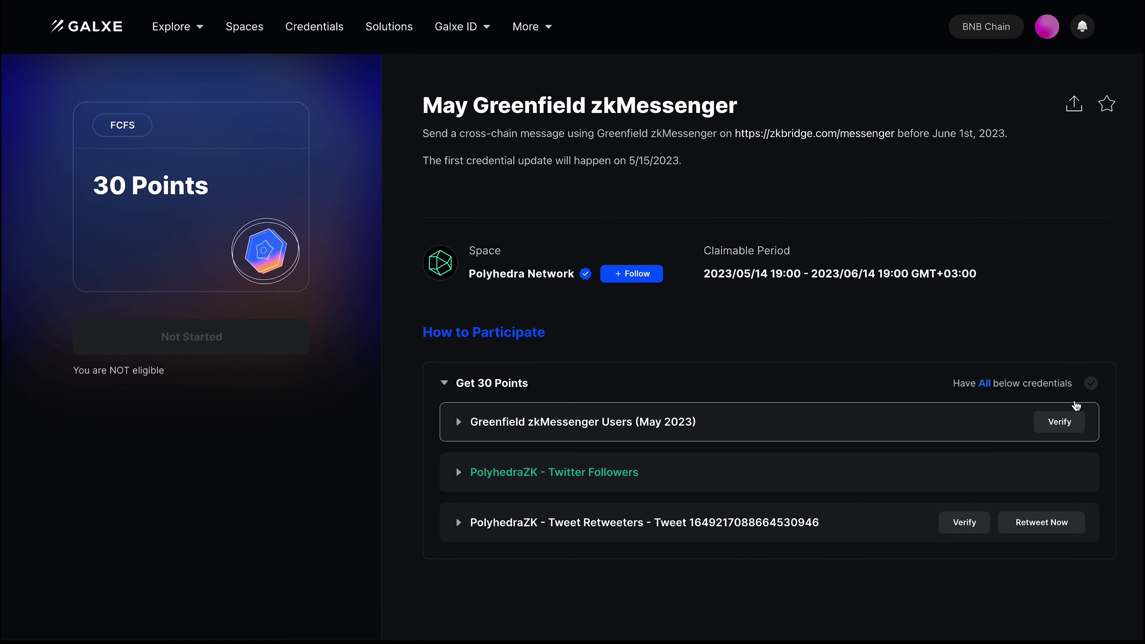
{"action": "left_click", "coordinate": [1064, 423]}
{"action": "left_click_drag", "start_coordinate": [916, 153], "coordinate": [679, 129]}
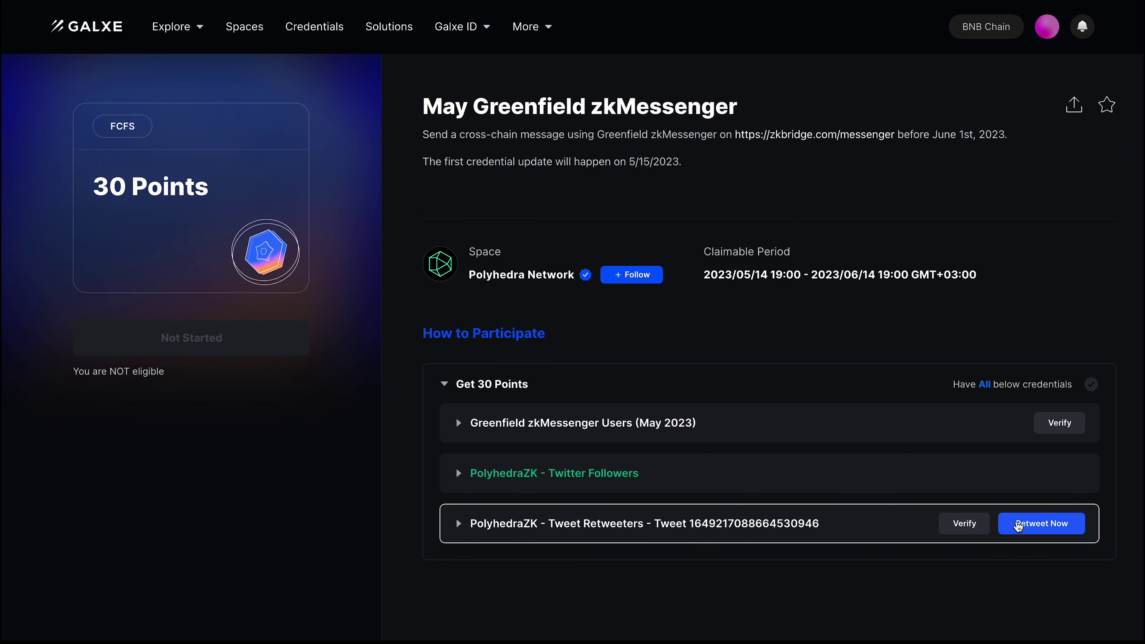
{"action": "left_click", "coordinate": [965, 524]}
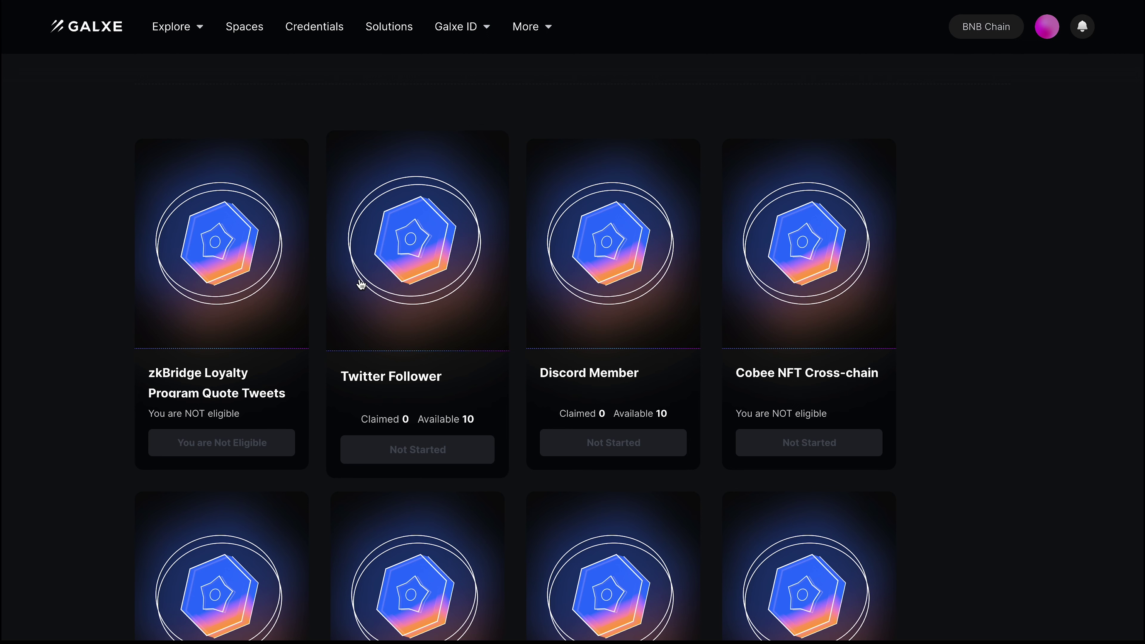
Open the zkBridge Loyalty Program Quote Tweets campaign and verify its Tweet Quoters credential.
{"action": "left_click", "coordinate": [230, 274]}
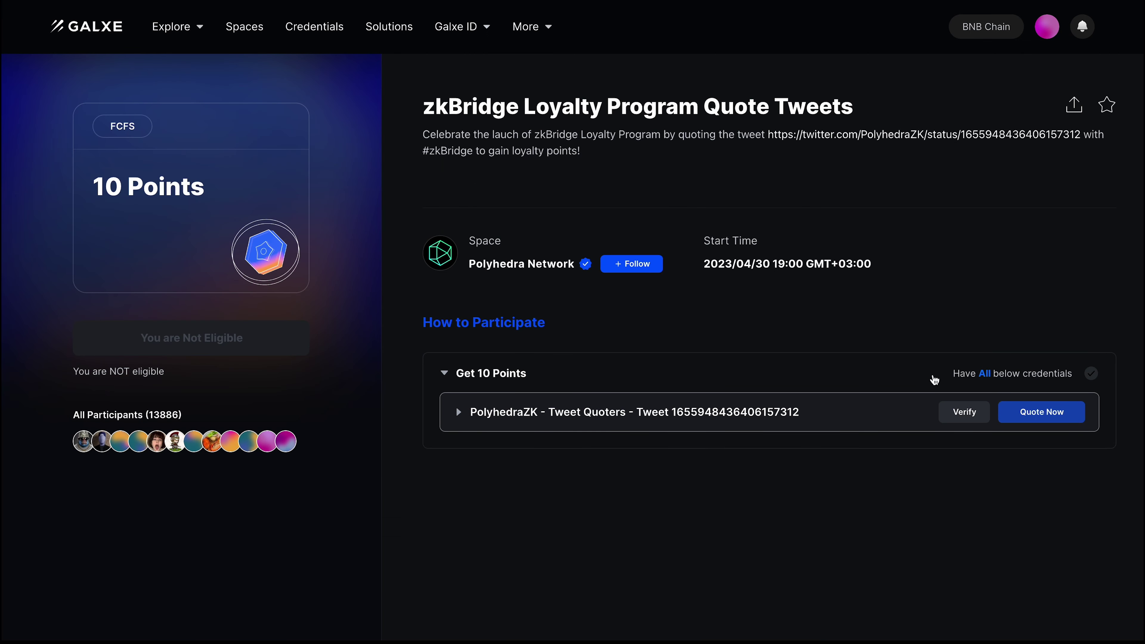
{"action": "left_click", "coordinate": [962, 412]}
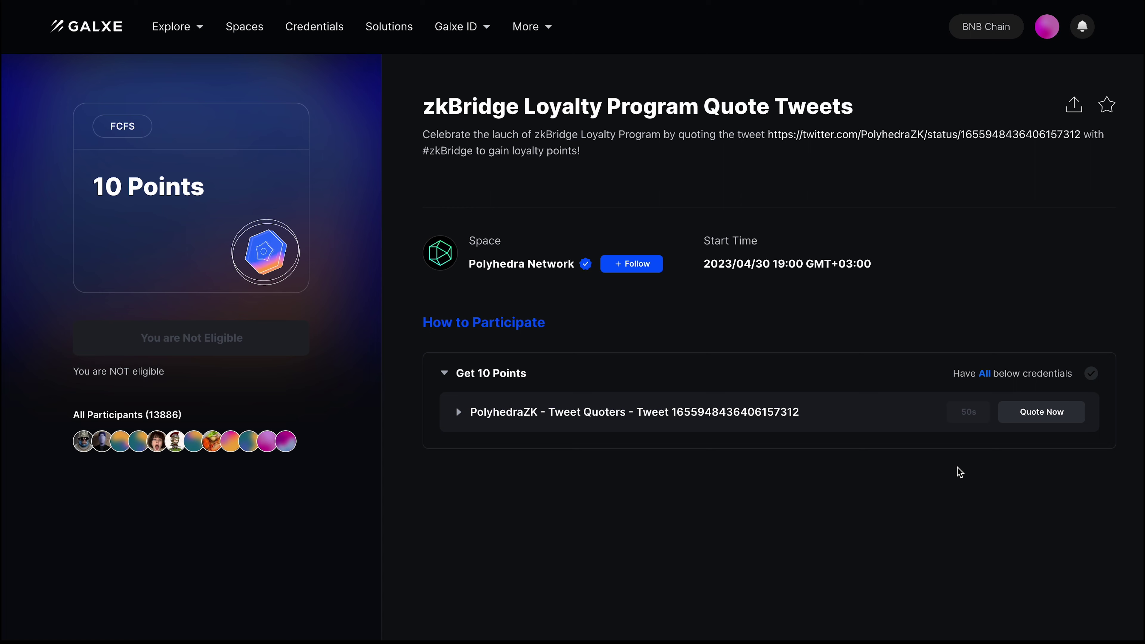
{"action": "scroll", "coordinate": [614, 361], "scroll_direction": "down", "scroll_amount": 5}
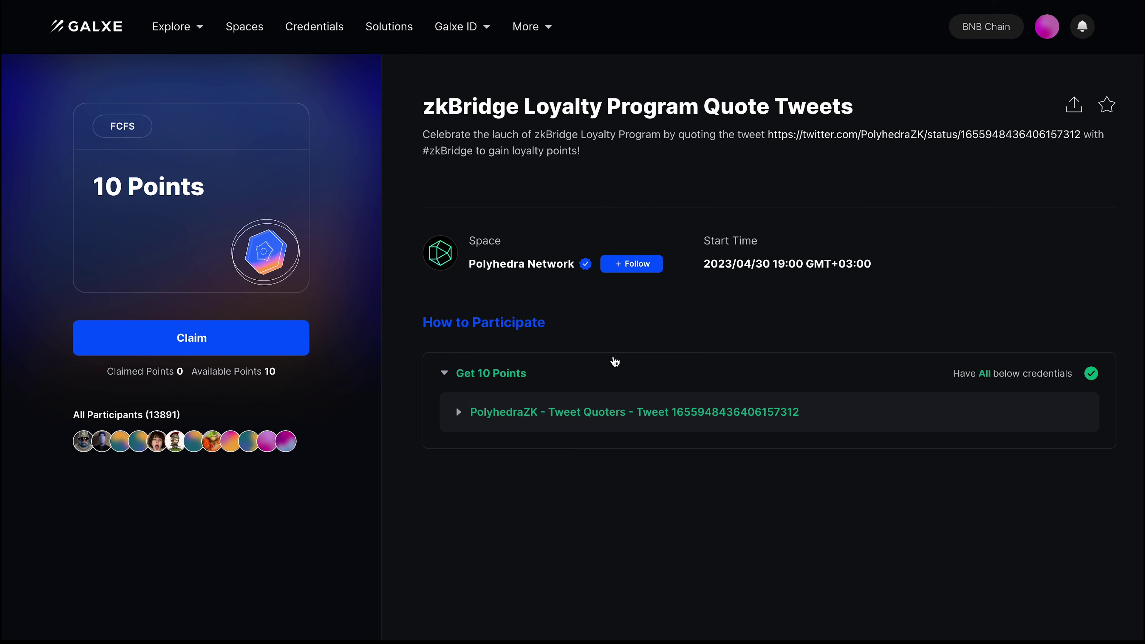
Claim the 10 points of the Quote Tweets campaign and close the submission dialog.
{"action": "left_click_drag", "start_coordinate": [280, 375], "coordinate": [250, 375]}
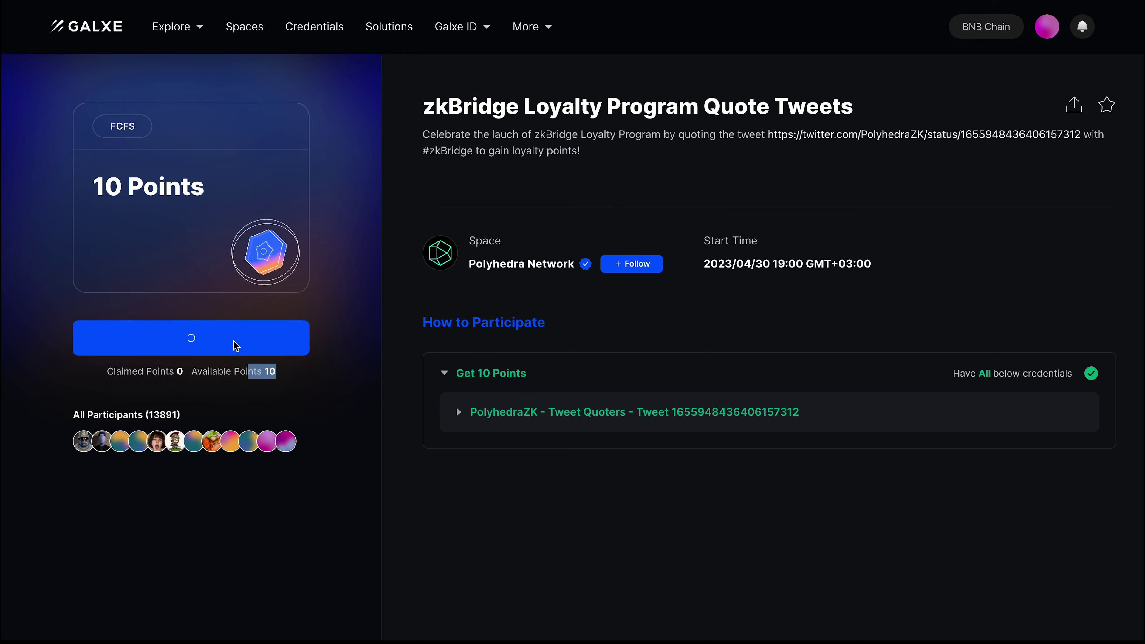
{"action": "left_click", "coordinate": [235, 342]}
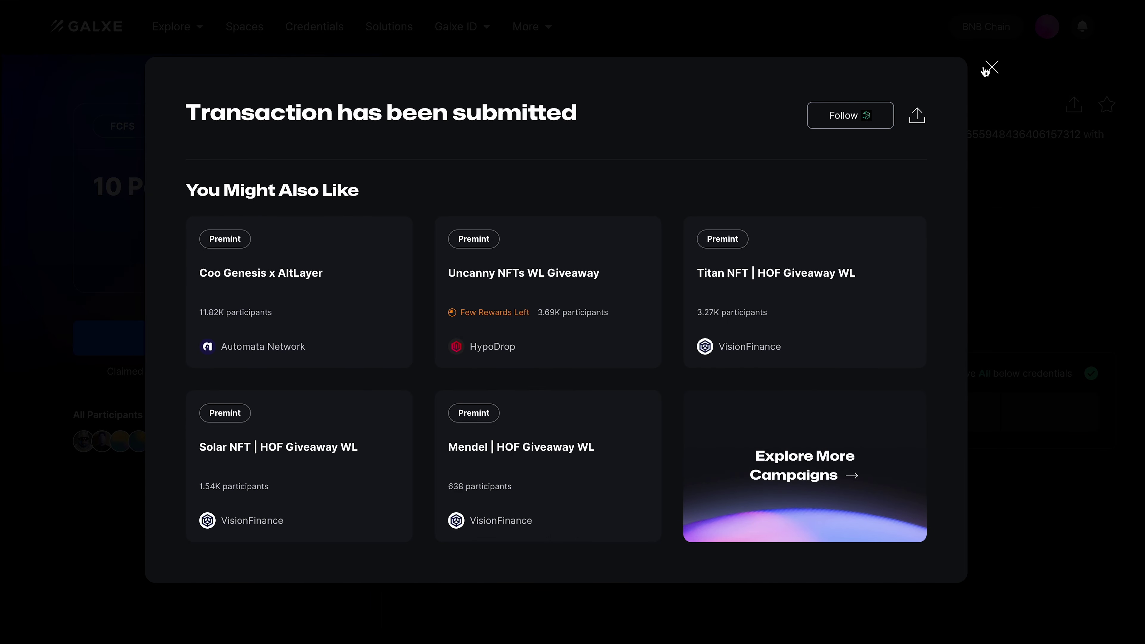
{"action": "left_click", "coordinate": [989, 69]}
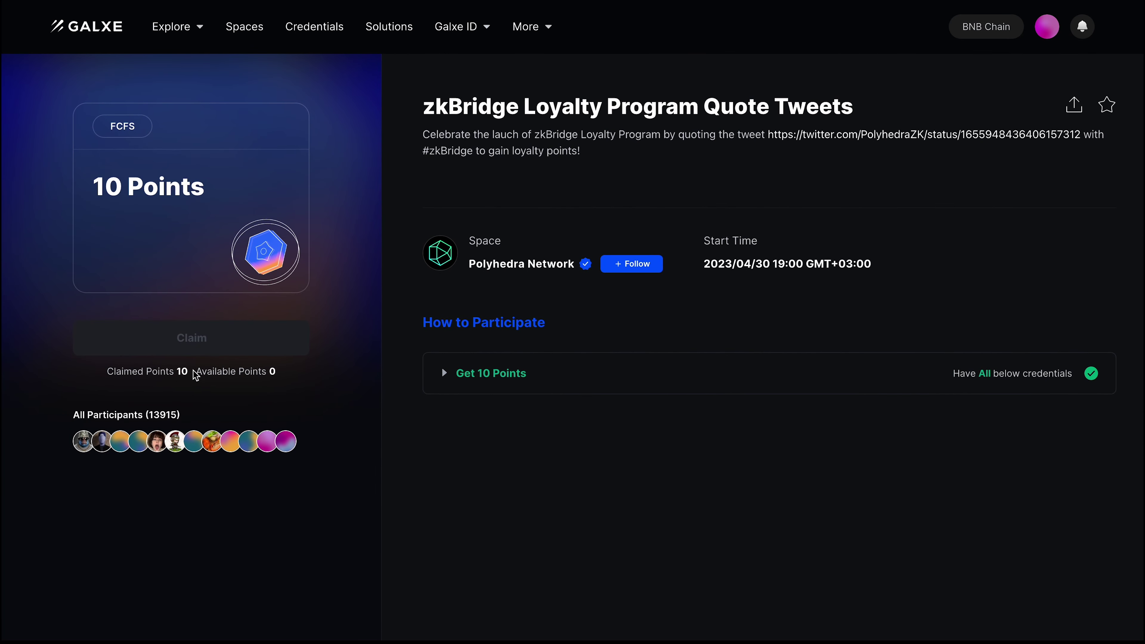
{"action": "left_click_drag", "start_coordinate": [276, 371], "coordinate": [258, 371]}
{"action": "left_click", "coordinate": [199, 376]}
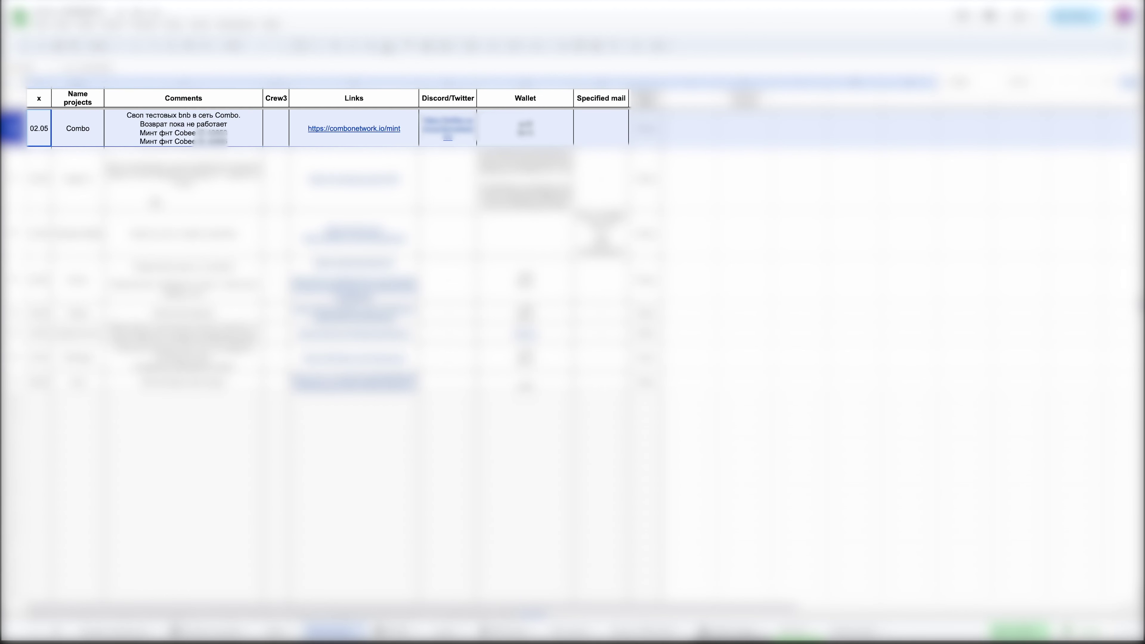
Read the requirements of the Galxe credential for sending a Cobee from BNB Chain to Combo Network.
{"action": "left_click_drag", "start_coordinate": [319, 195], "coordinate": [466, 195]}
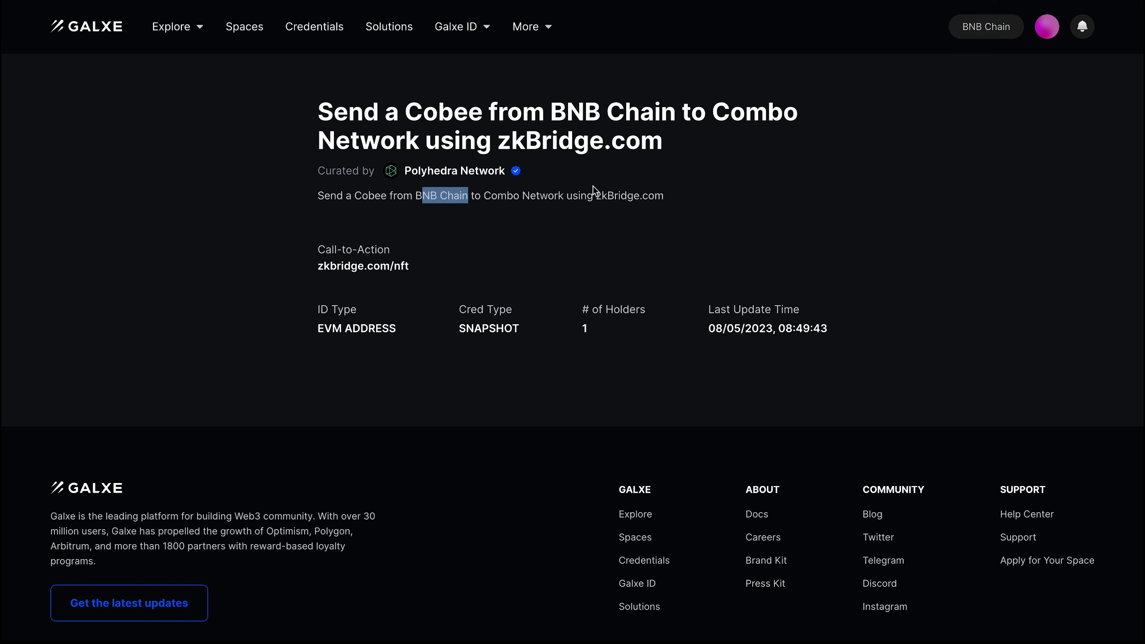
{"action": "left_click", "coordinate": [585, 197]}
{"action": "left_click_drag", "start_coordinate": [585, 196], "coordinate": [634, 196]}
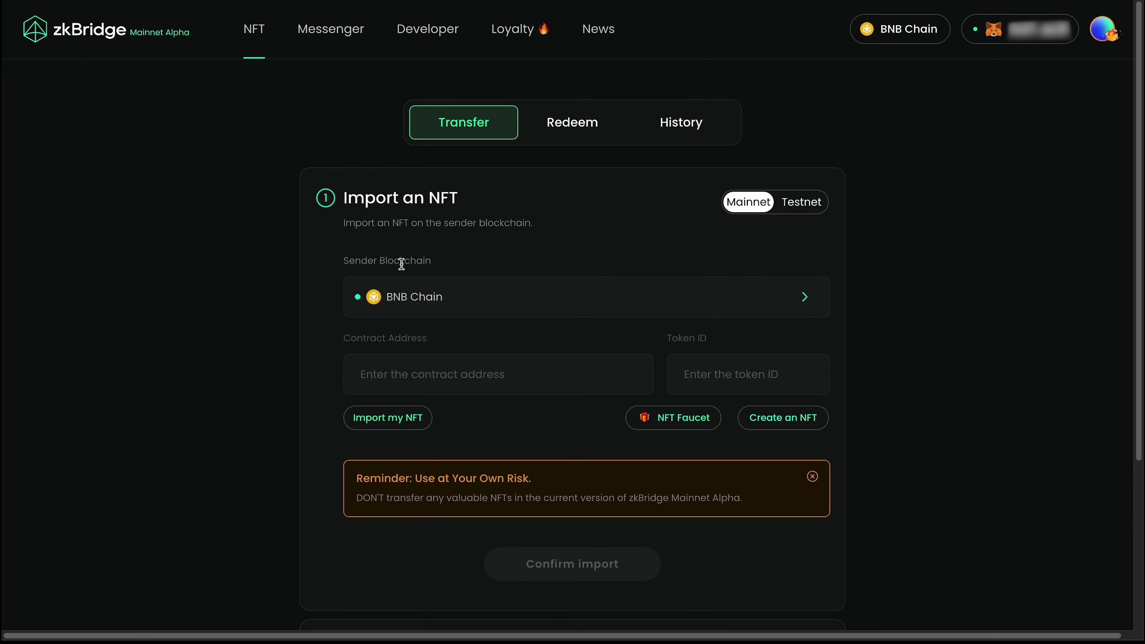
On the zkBridge NFT transfer page, choose BNB Chain as the sender blockchain and import an owned NFT from My NFTs.
{"action": "left_click", "coordinate": [419, 294]}
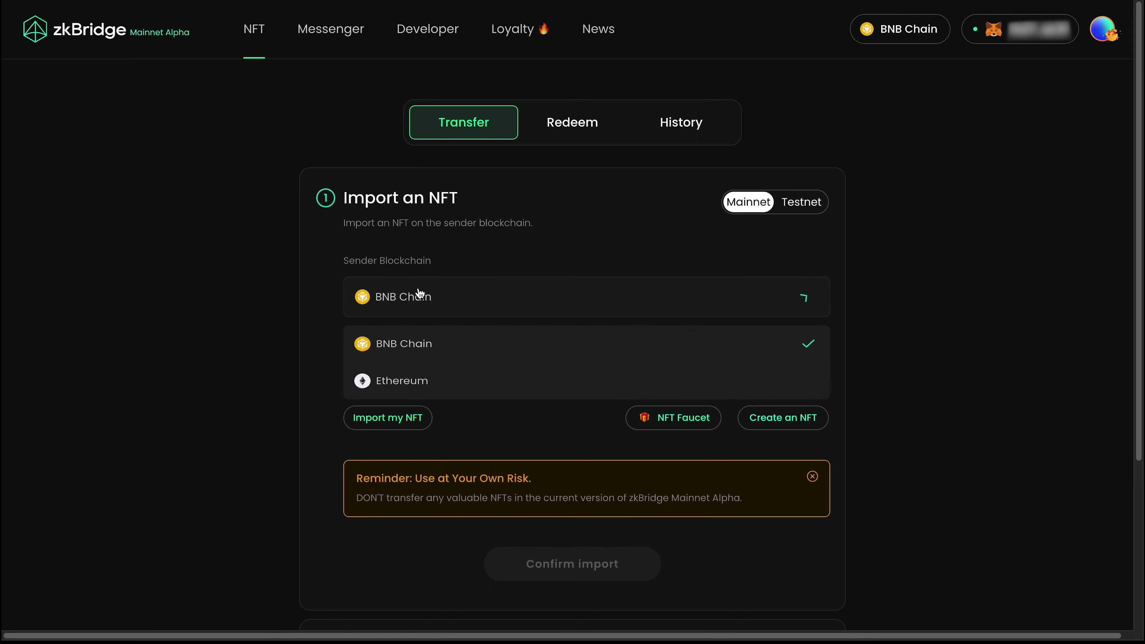
{"action": "left_click", "coordinate": [413, 348]}
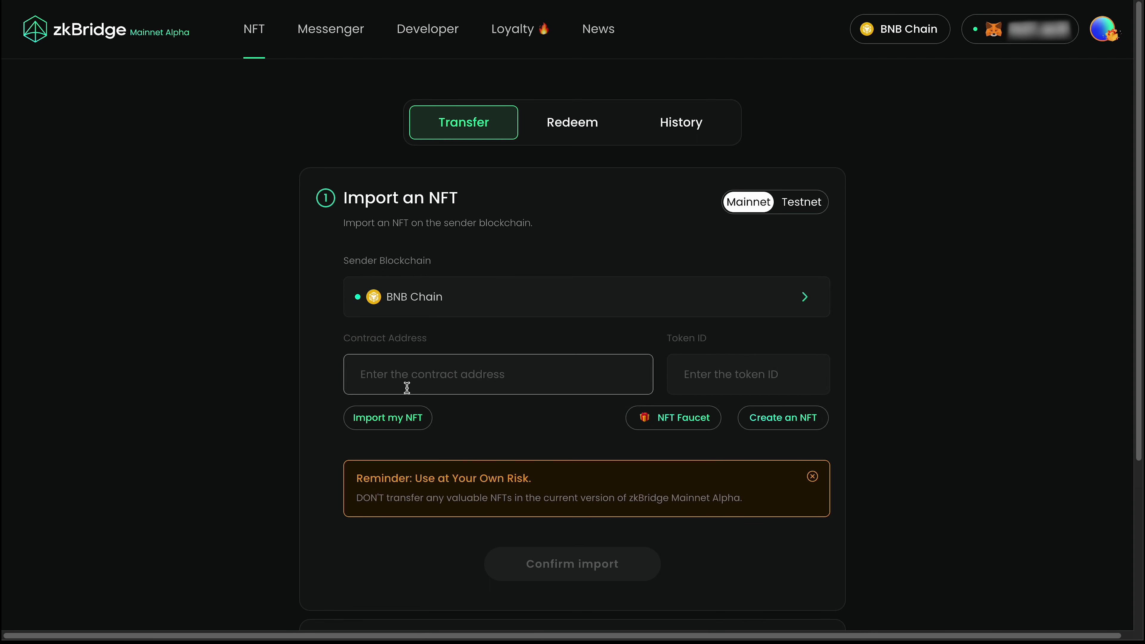
{"action": "left_click", "coordinate": [385, 424]}
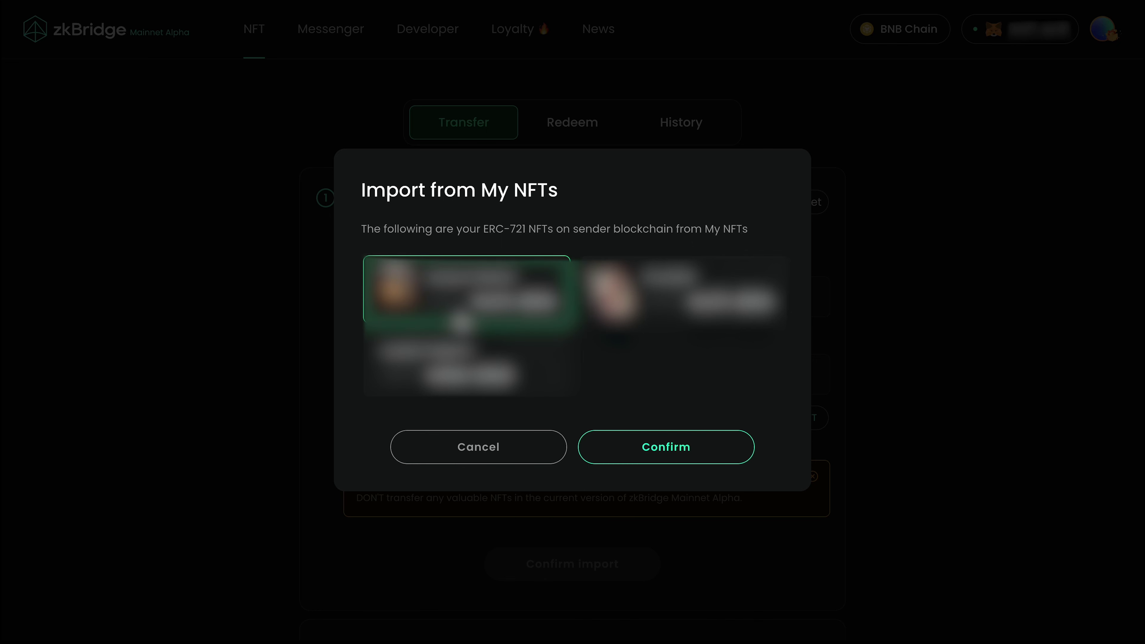
{"action": "left_click", "coordinate": [667, 446]}
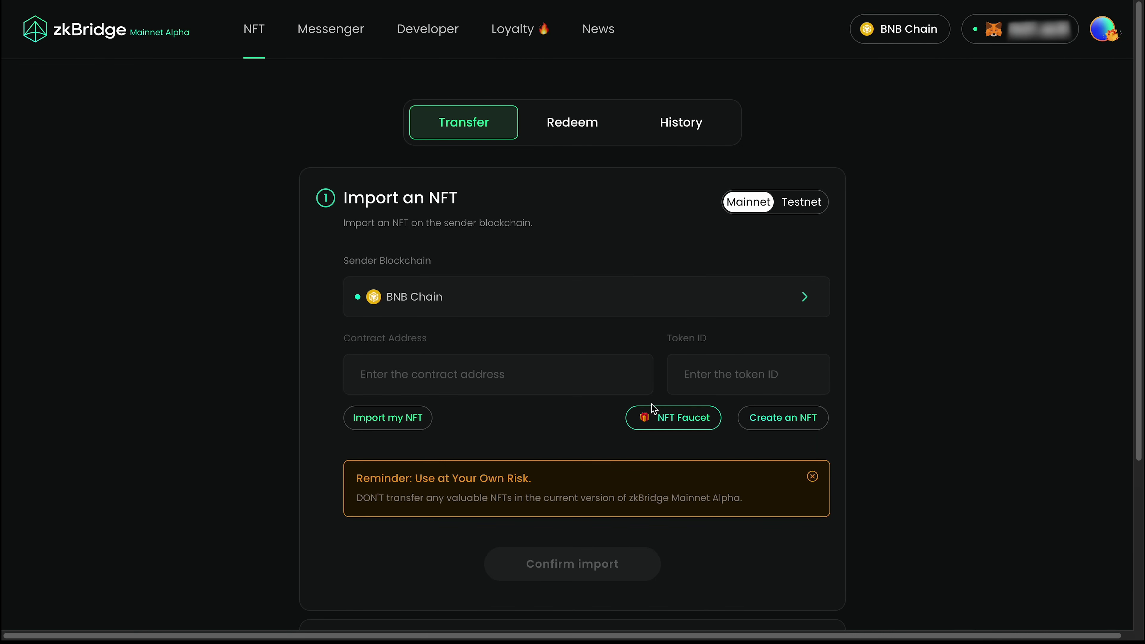
{"action": "scroll", "coordinate": [508, 525], "scroll_direction": "down", "scroll_amount": 3}
{"action": "scroll", "coordinate": [507, 519], "scroll_direction": "down", "scroll_amount": 1}
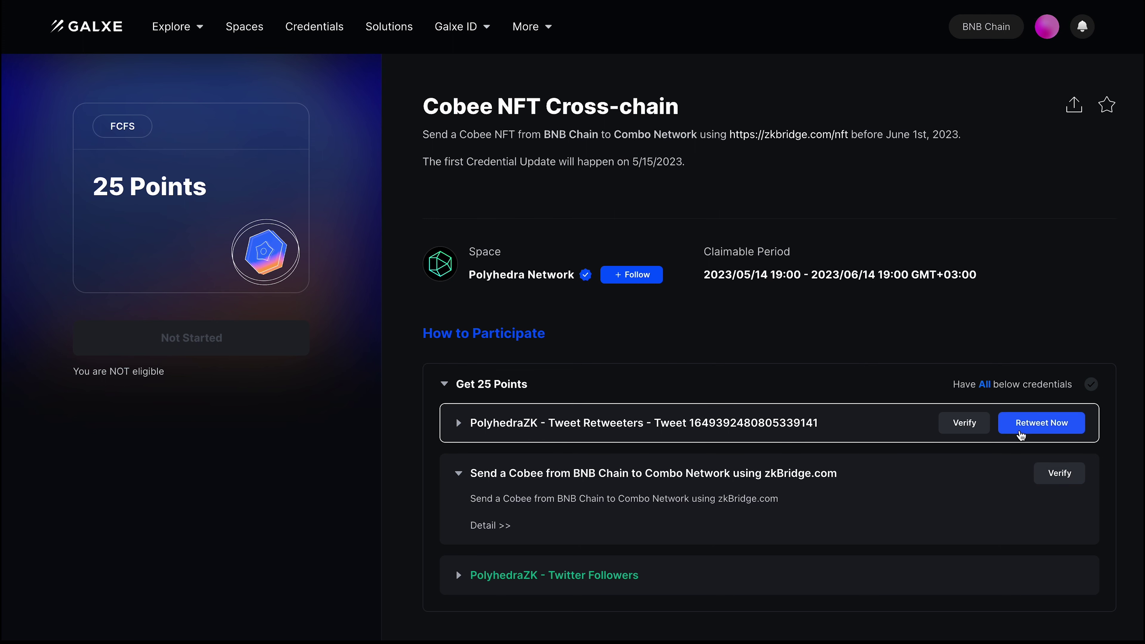
In the Cobee NFT Cross-chain campaign on Galxe, open the required retweet and verify the Tweet Retweeters credential.
{"action": "left_click", "coordinate": [1021, 433]}
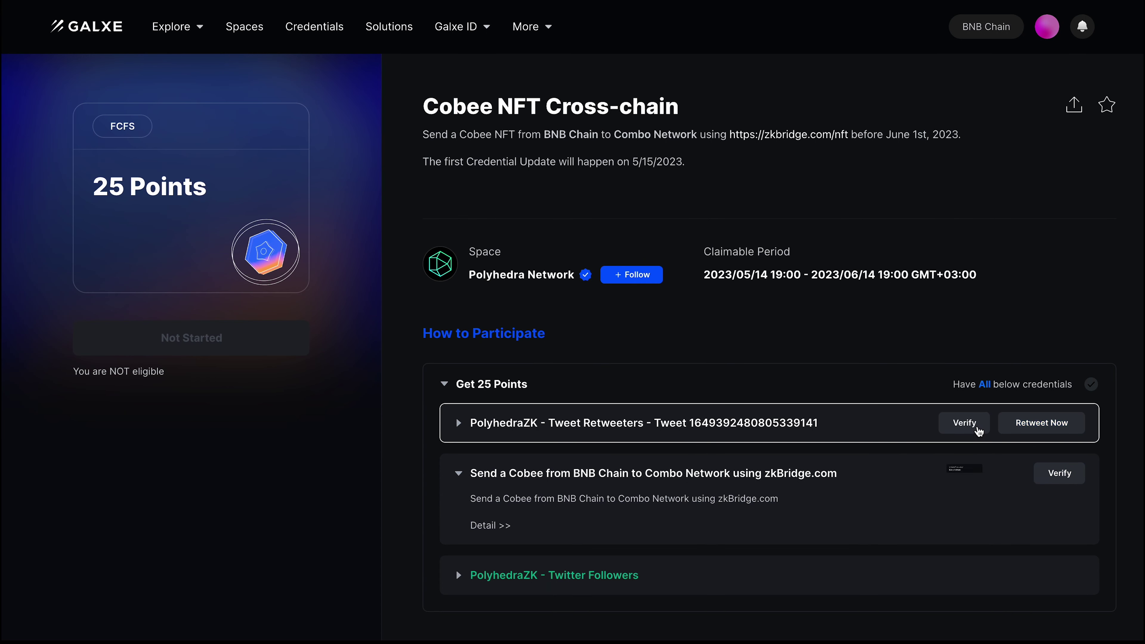
{"action": "left_click", "coordinate": [978, 430]}
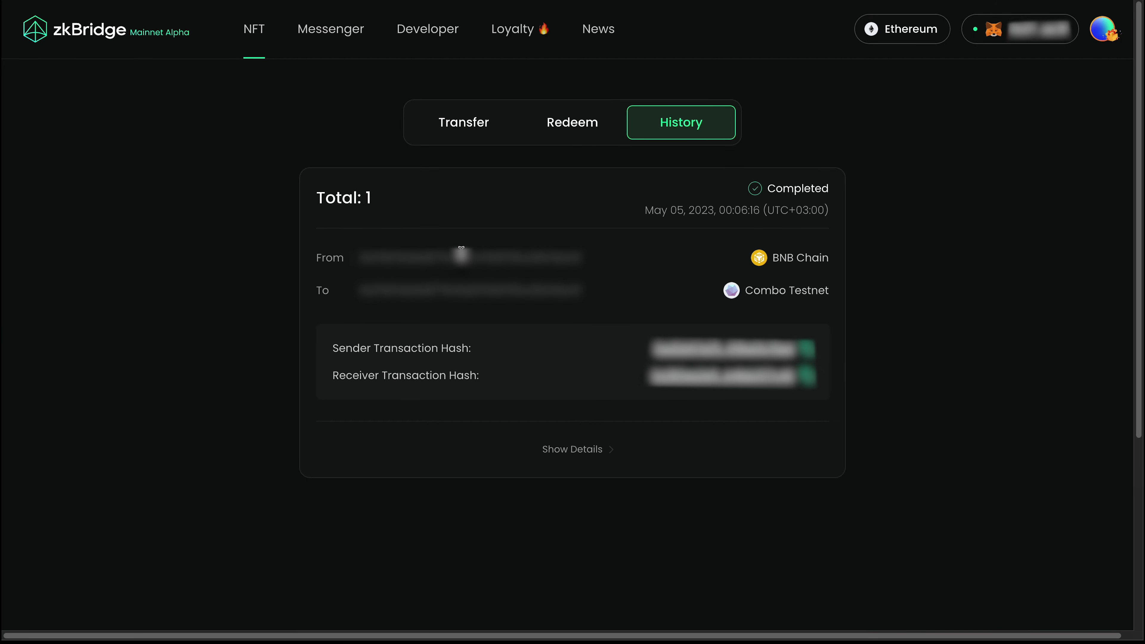
Capture a screenshot of the BNB Chain to Combo Testnet transfer in the zkBridge history and open the Polyhedra Discord's test-results channel.
{"action": "key", "text": "super+shift+4"}
{"action": "left_click_drag", "start_coordinate": [296, 160], "coordinate": [843, 482]}
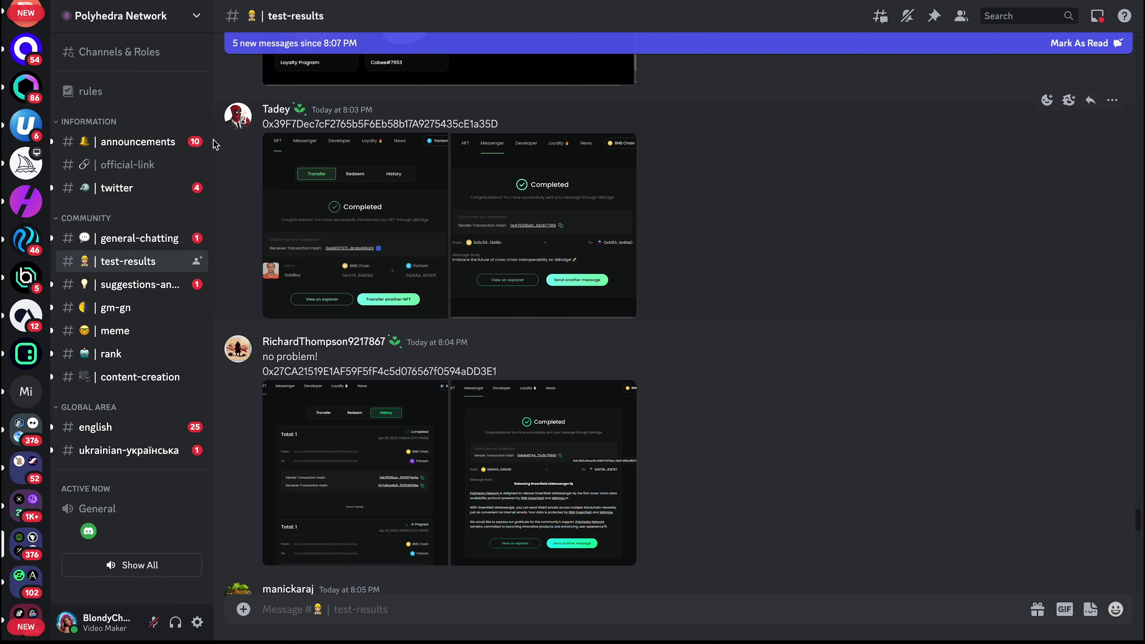
{"action": "left_click", "coordinate": [137, 282]}
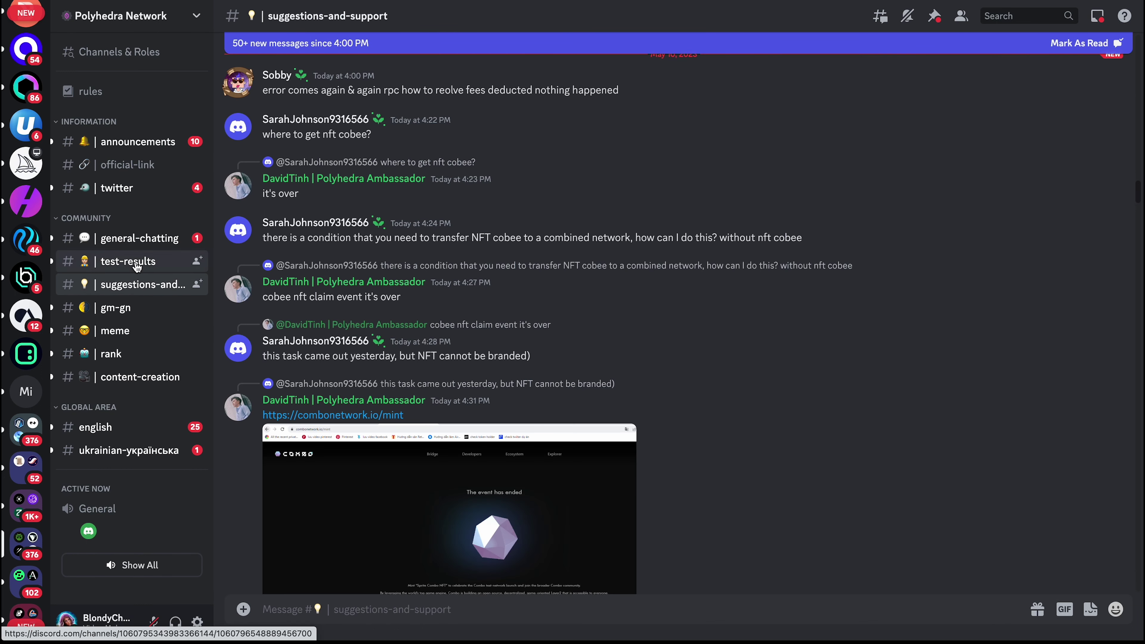
{"action": "left_click", "coordinate": [130, 261]}
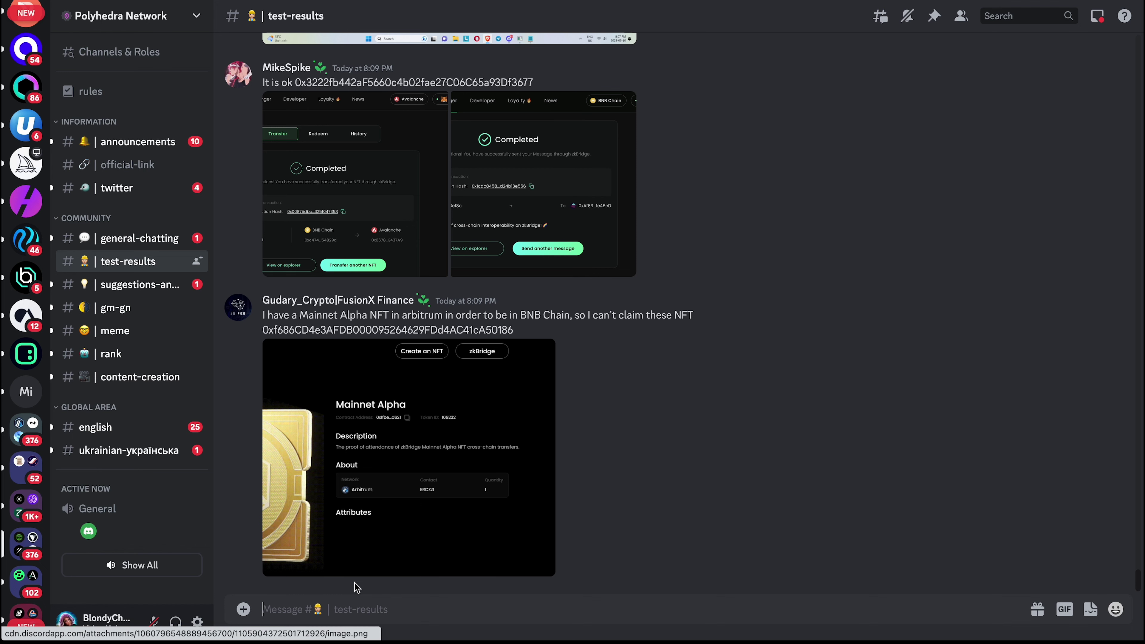
{"action": "scroll", "coordinate": [356, 587], "scroll_direction": "down", "scroll_amount": 5}
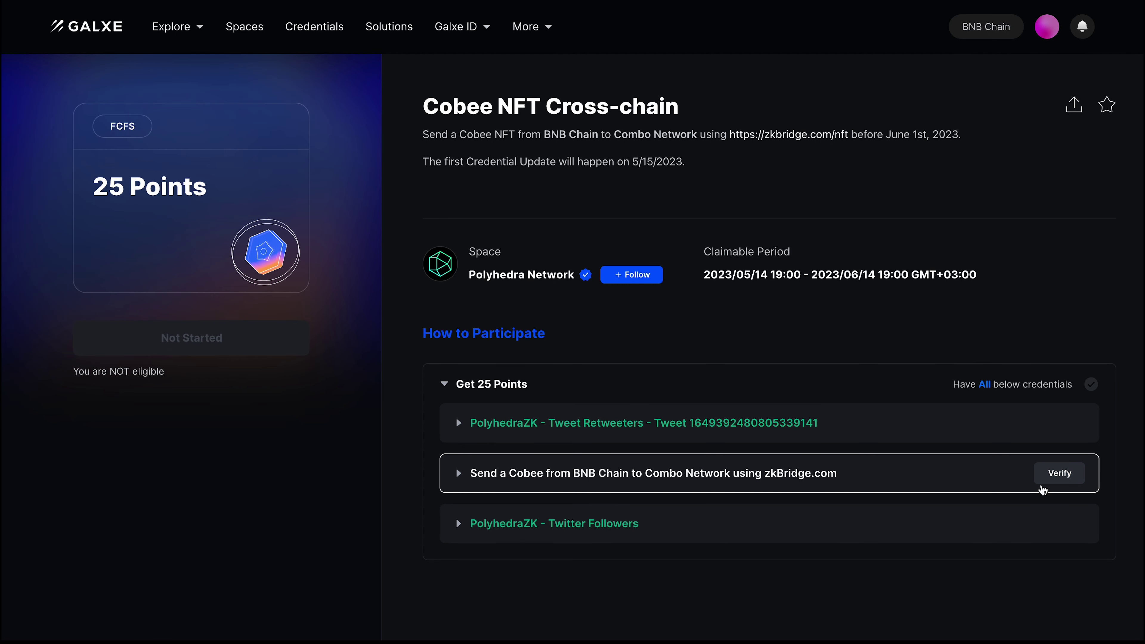
Try to verify the Galxe credential for sending a Cobee from BNB Chain to Combo Network and return to the campaign list.
{"action": "left_click", "coordinate": [1052, 477]}
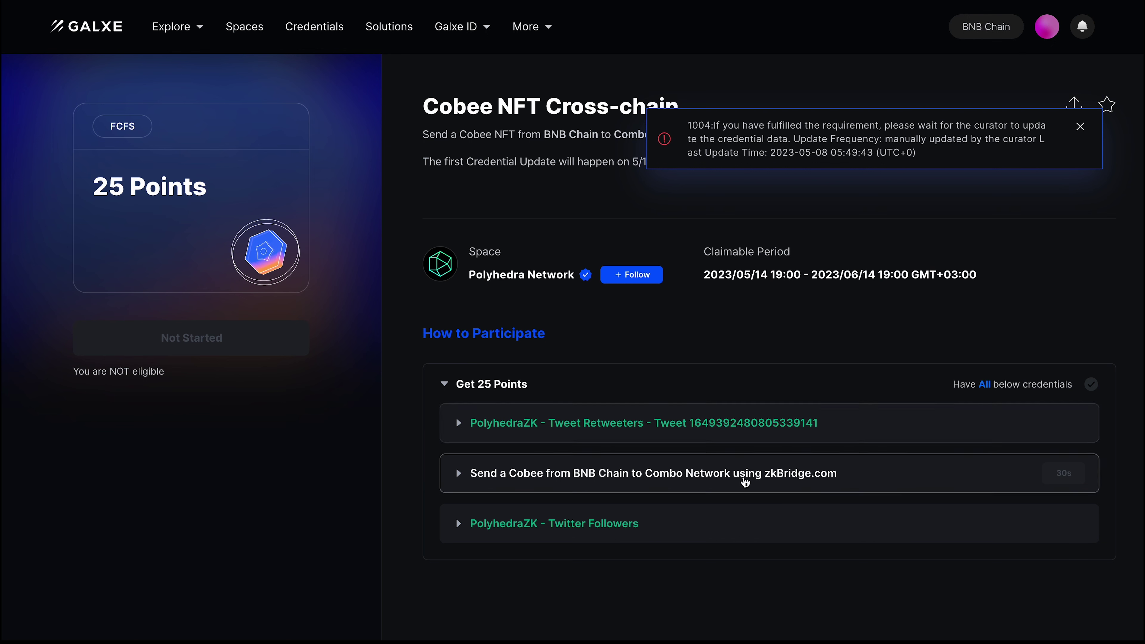
{"action": "key", "text": "alt+Left"}
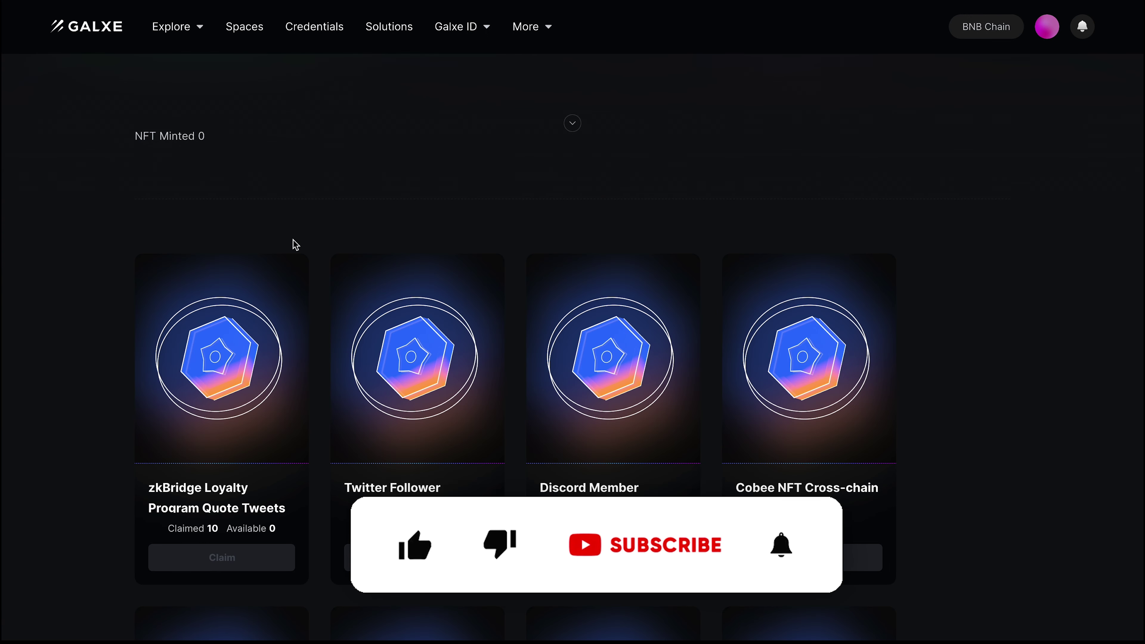